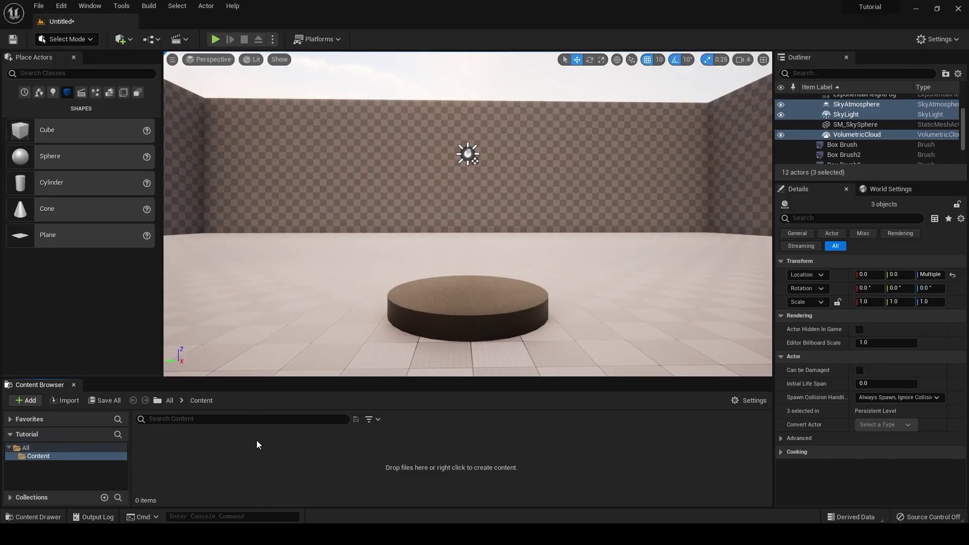
- Create a Niagara system from the Fountain emitter template and name it Particle_NS
{"action": "right_click", "coordinate": [238, 446]}
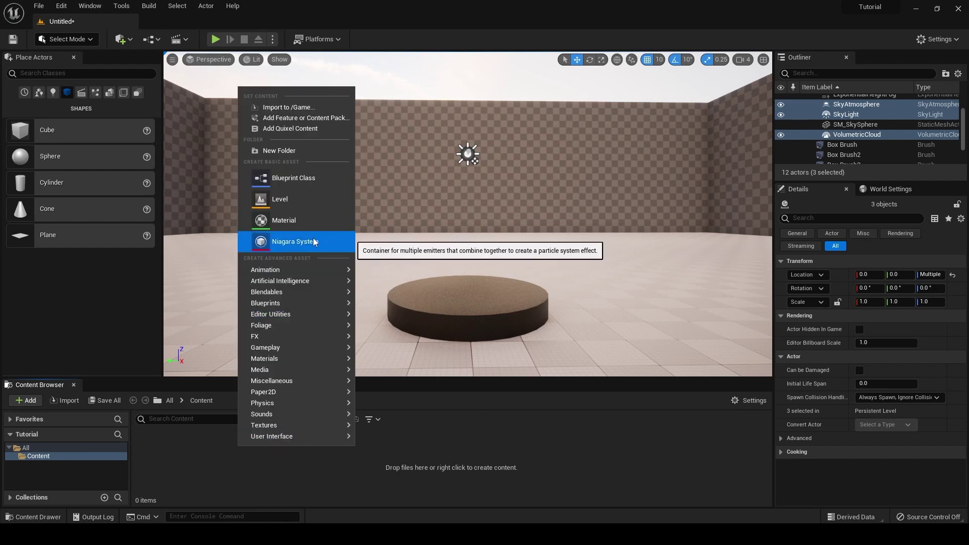
{"action": "mouse_move", "coordinate": [297, 338]}
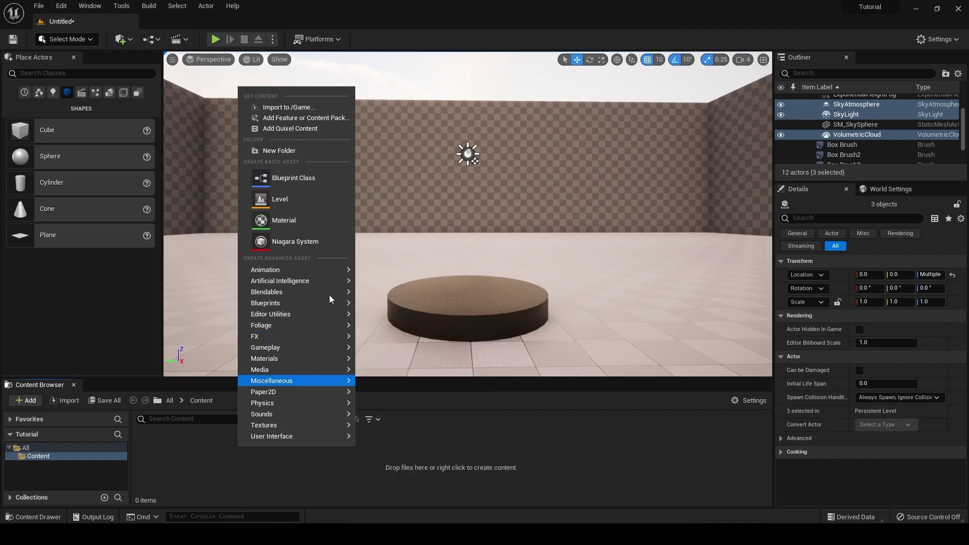
{"action": "left_click", "coordinate": [303, 243]}
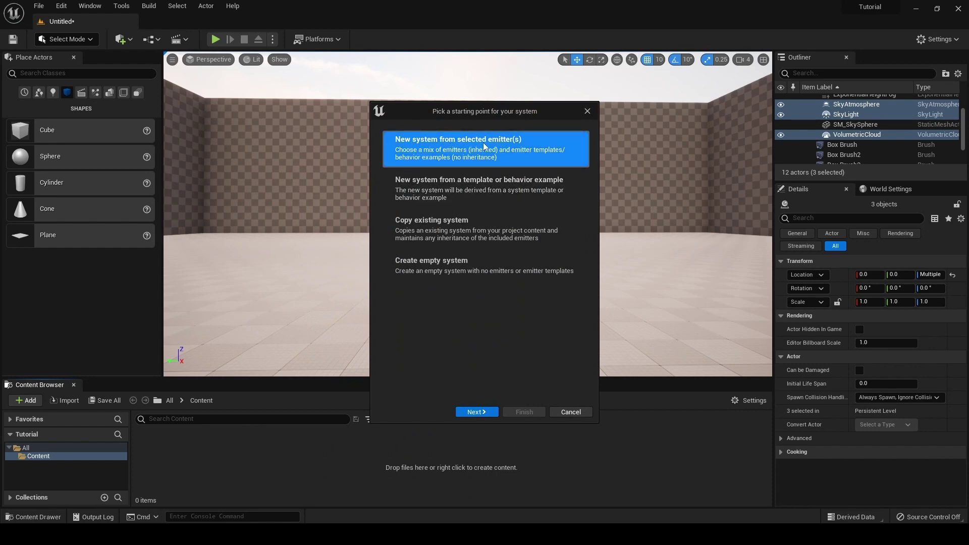
{"action": "left_click", "coordinate": [476, 413]}
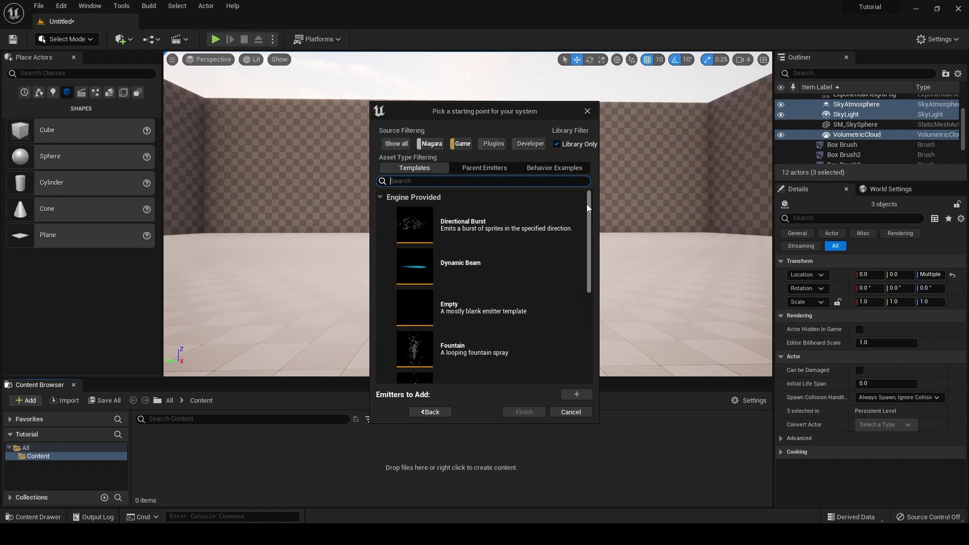
{"action": "scroll", "coordinate": [589, 212], "scroll_direction": "down", "scroll_amount": 2}
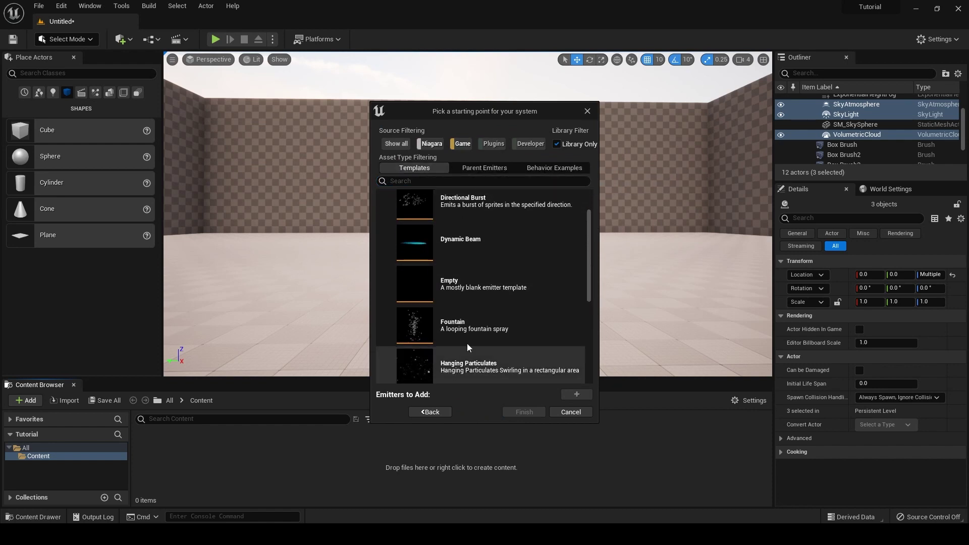
{"action": "left_click", "coordinate": [464, 328]}
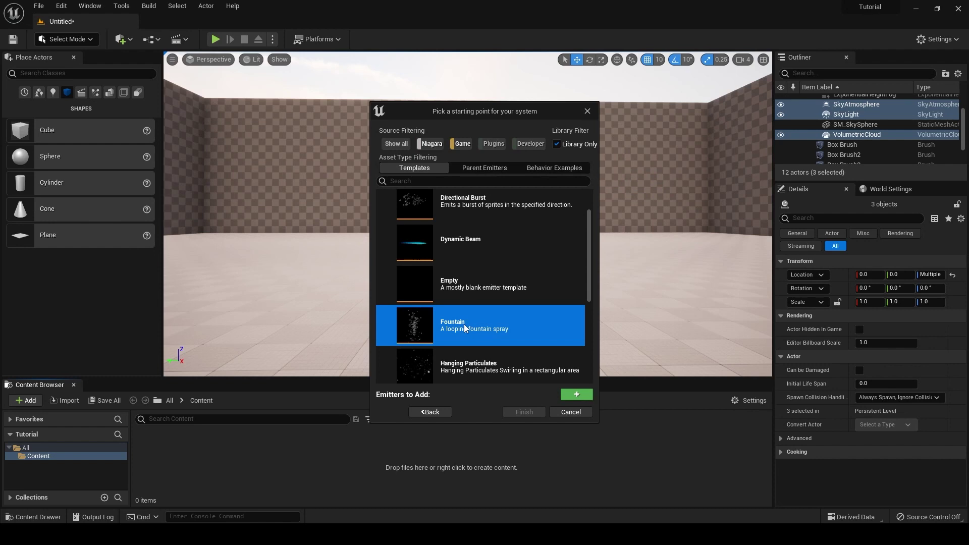
{"action": "left_click", "coordinate": [566, 399]}
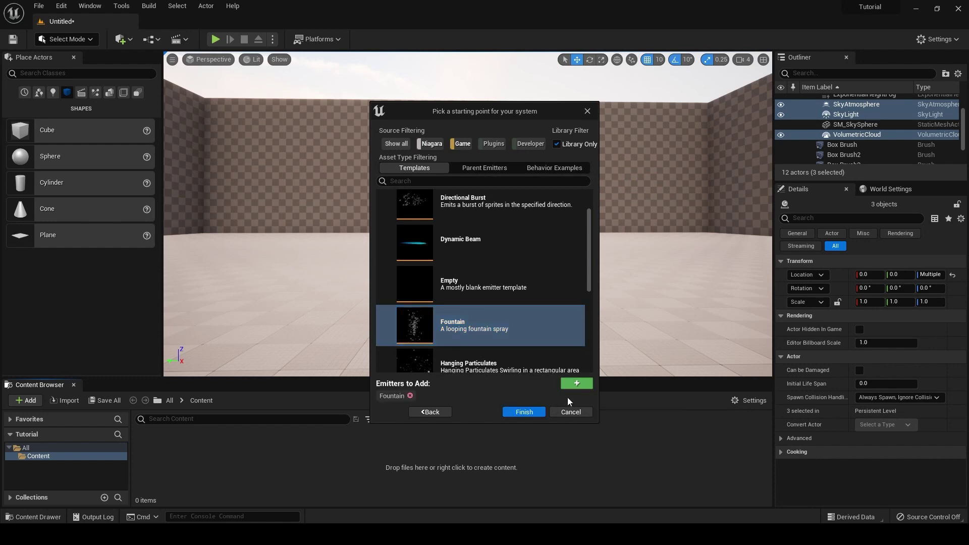
{"action": "left_click", "coordinate": [523, 412]}
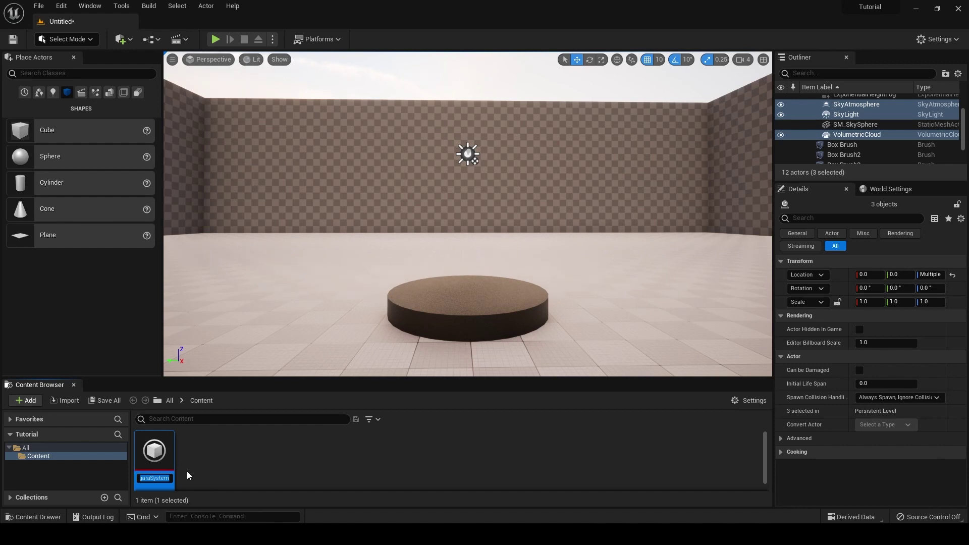
{"action": "type", "text": "Particle_NS"}
{"action": "key", "text": "Return"}
{"action": "double_click", "coordinate": [154, 451]}
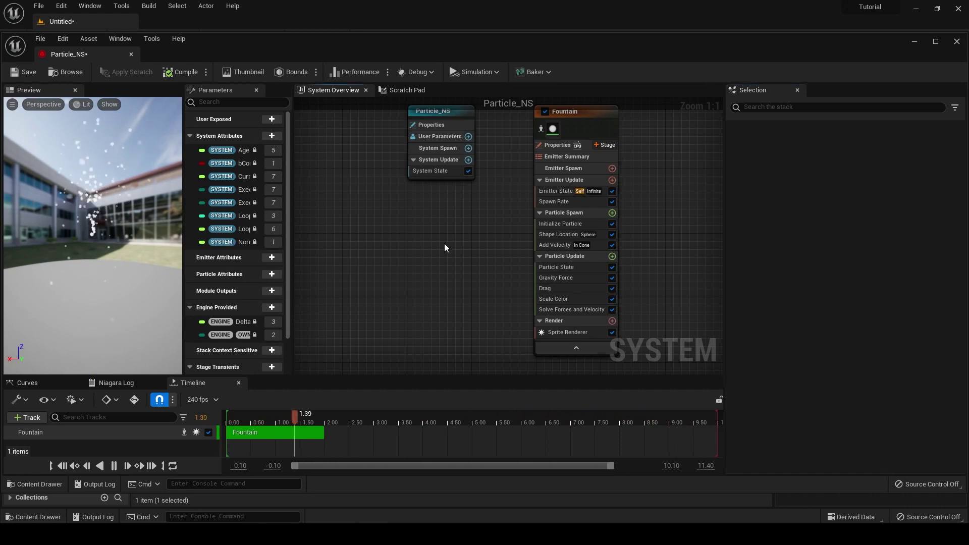
{"action": "scroll", "coordinate": [476, 237], "scroll_direction": "down", "scroll_amount": 5}
{"action": "left_click_drag", "start_coordinate": [387, 153], "coordinate": [565, 349]}
{"action": "left_click", "coordinate": [547, 240]}
{"action": "right_click_drag", "start_coordinate": [547, 240], "coordinate": [586, 229]}
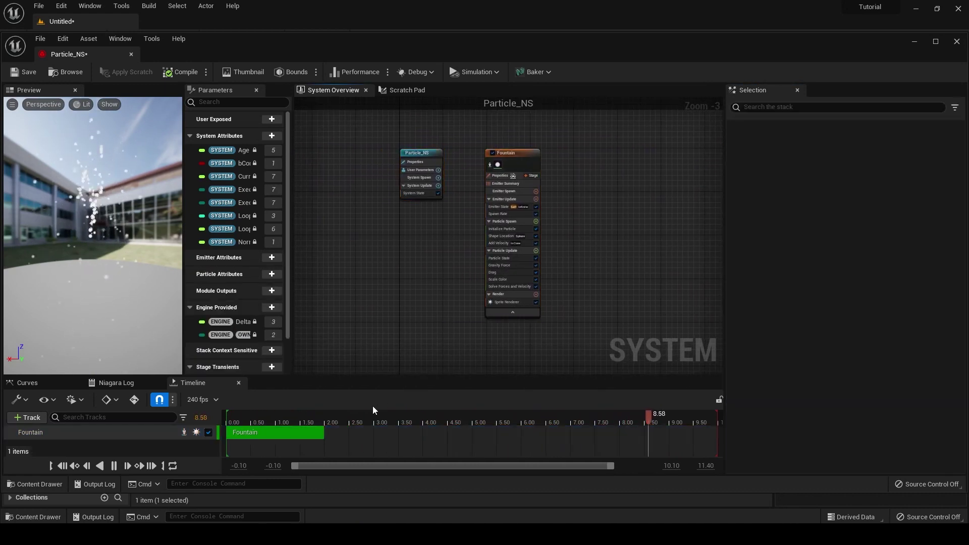
{"action": "left_click_drag", "start_coordinate": [370, 465], "coordinate": [346, 465]}
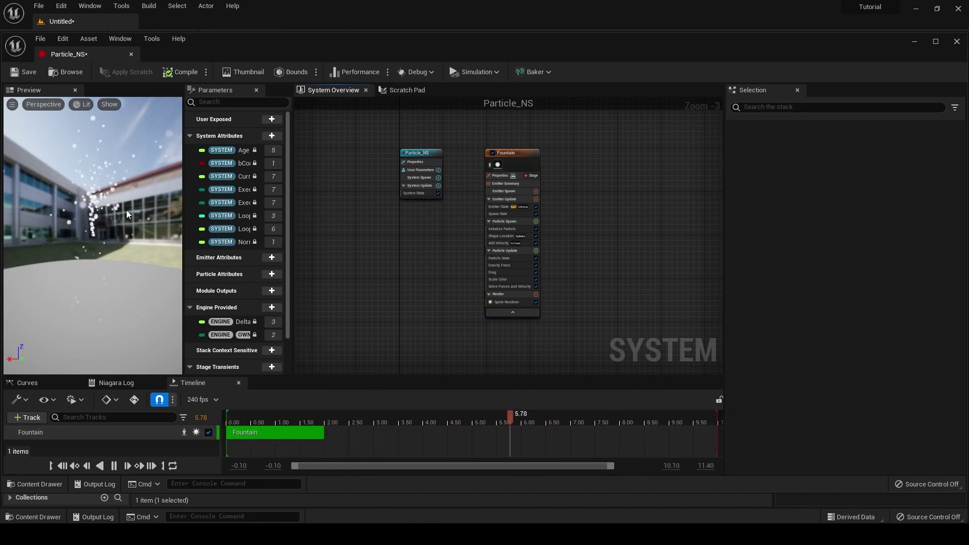
{"action": "left_click", "coordinate": [114, 466]}
{"action": "left_click", "coordinate": [114, 466]}
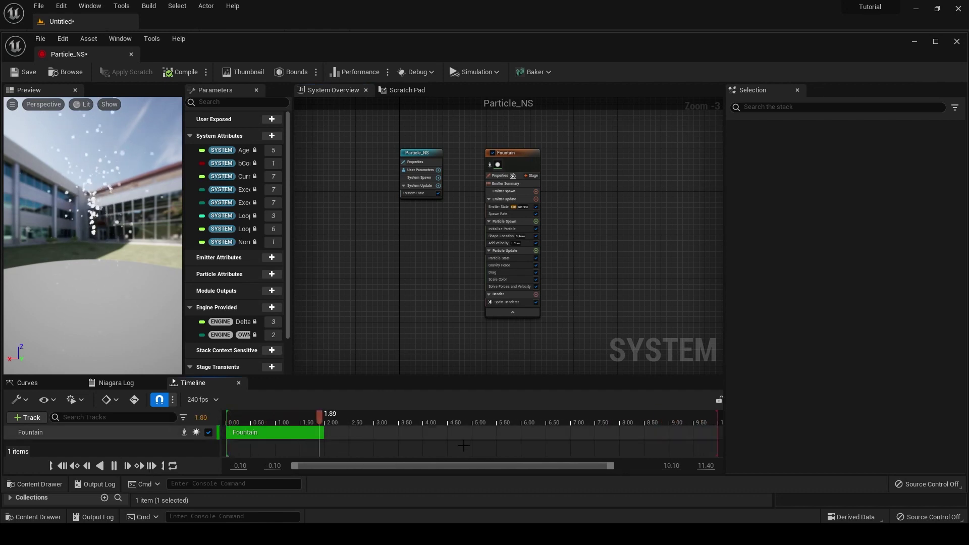
{"action": "left_click", "coordinate": [115, 467]}
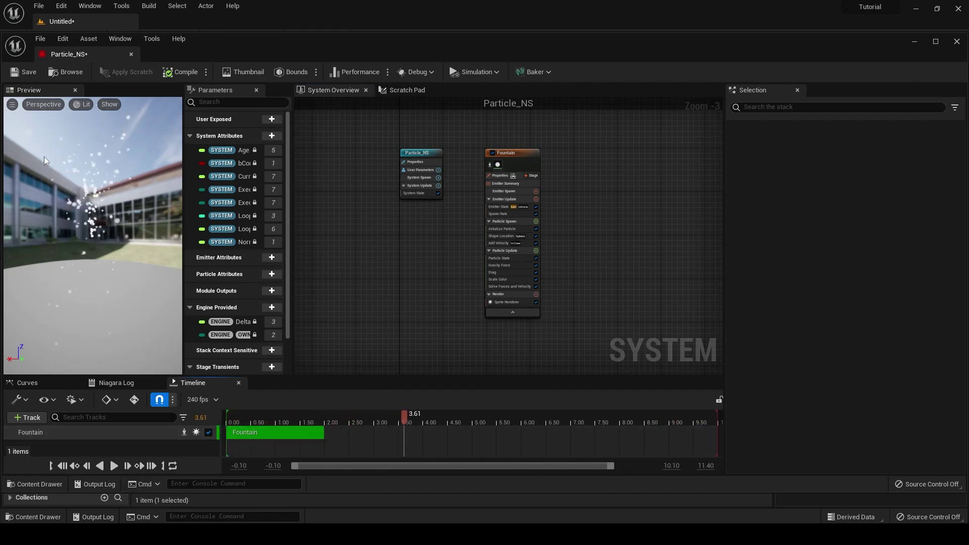
{"action": "left_click", "coordinate": [114, 465]}
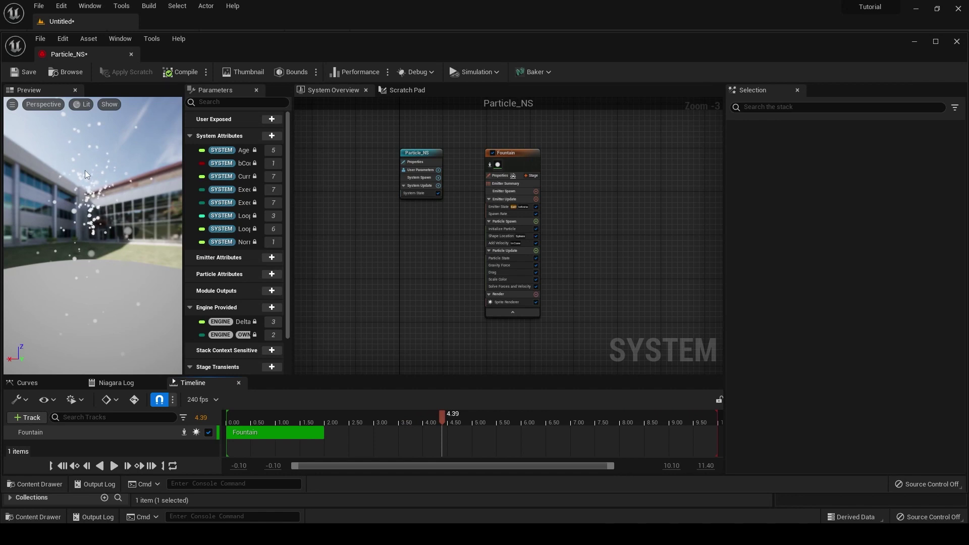
- Maximise the Niagara editor and bring up its Preview Scene Settings panel
{"action": "left_click", "coordinate": [88, 6]}
{"action": "mouse_move", "coordinate": [108, 55]}
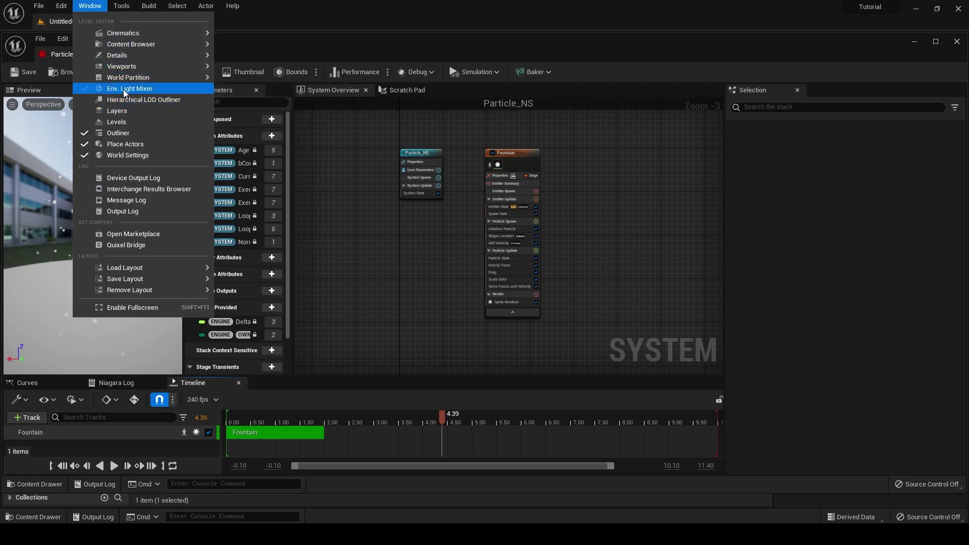
{"action": "mouse_move", "coordinate": [208, 53]}
{"action": "left_click", "coordinate": [350, 41]}
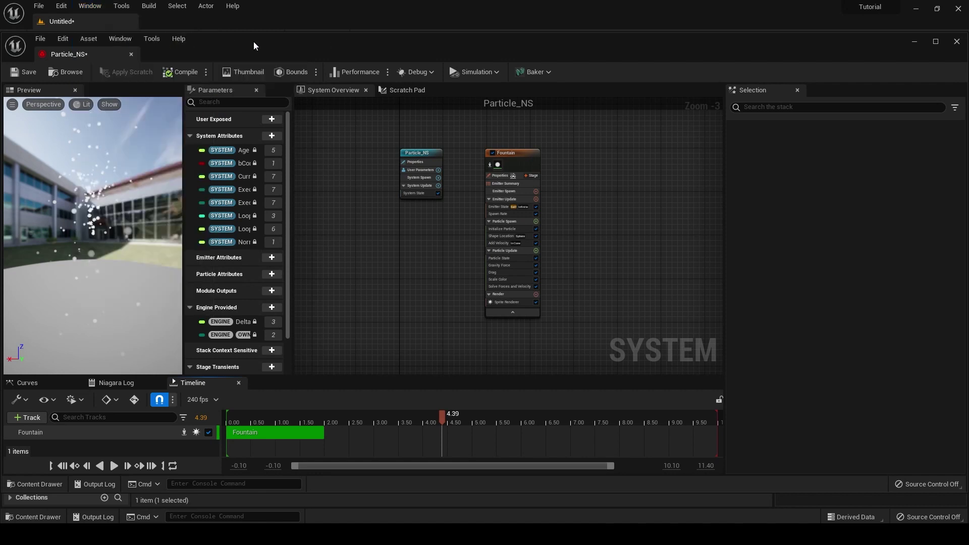
{"action": "double_click", "coordinate": [237, 41]}
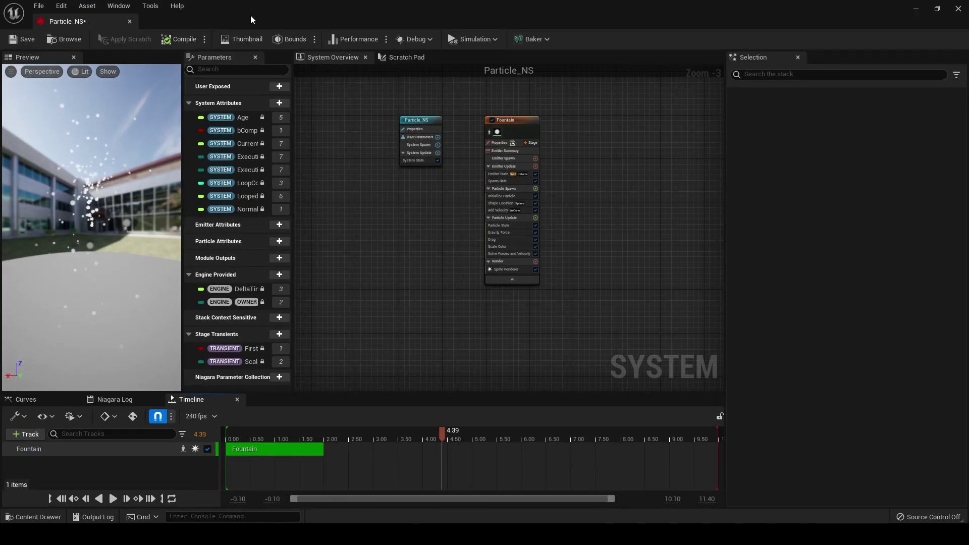
{"action": "left_click", "coordinate": [125, 8]}
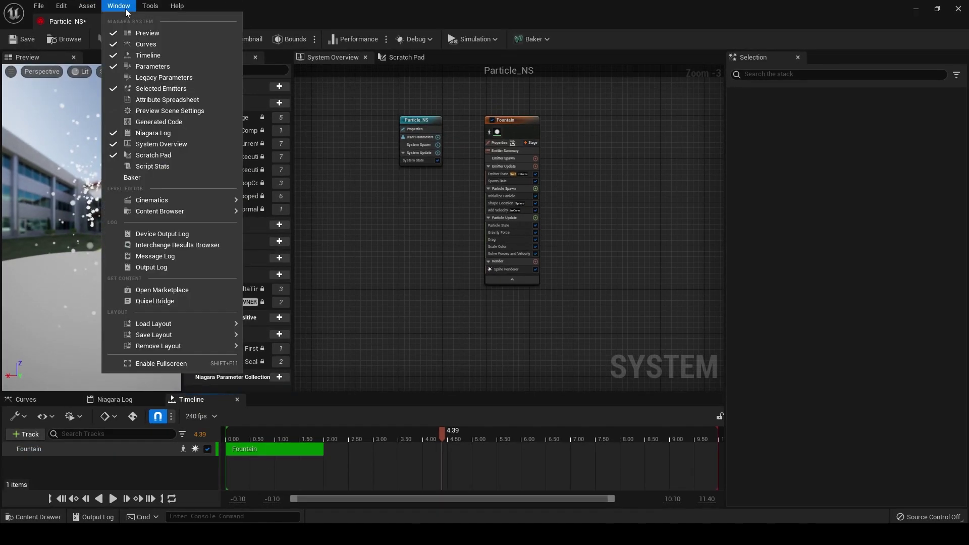
{"action": "left_click", "coordinate": [208, 110]}
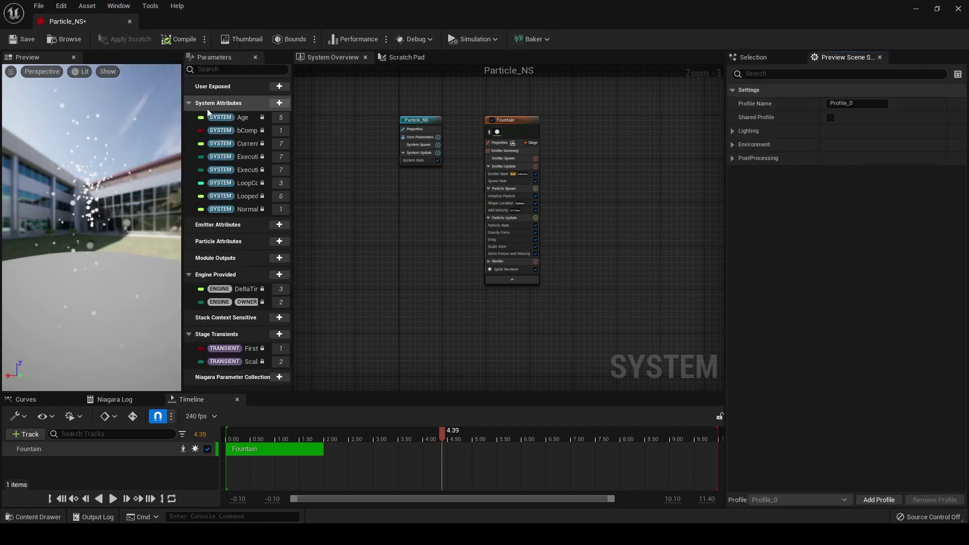
- Turn off Show Environment, set Environment Color to 0.109375 grey, and replay the preview
{"action": "left_click", "coordinate": [732, 131]}
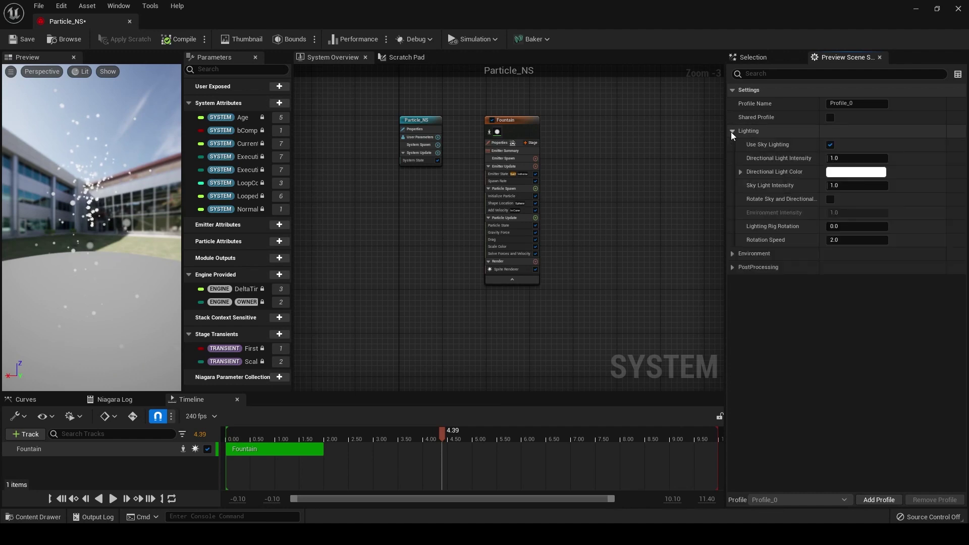
{"action": "left_click", "coordinate": [732, 131]}
{"action": "left_click", "coordinate": [737, 144]}
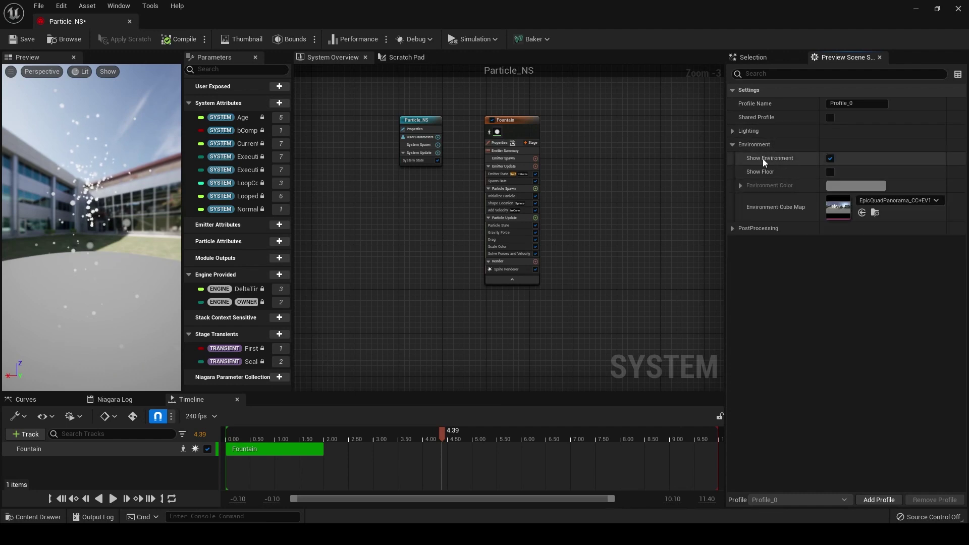
{"action": "left_click", "coordinate": [830, 158]}
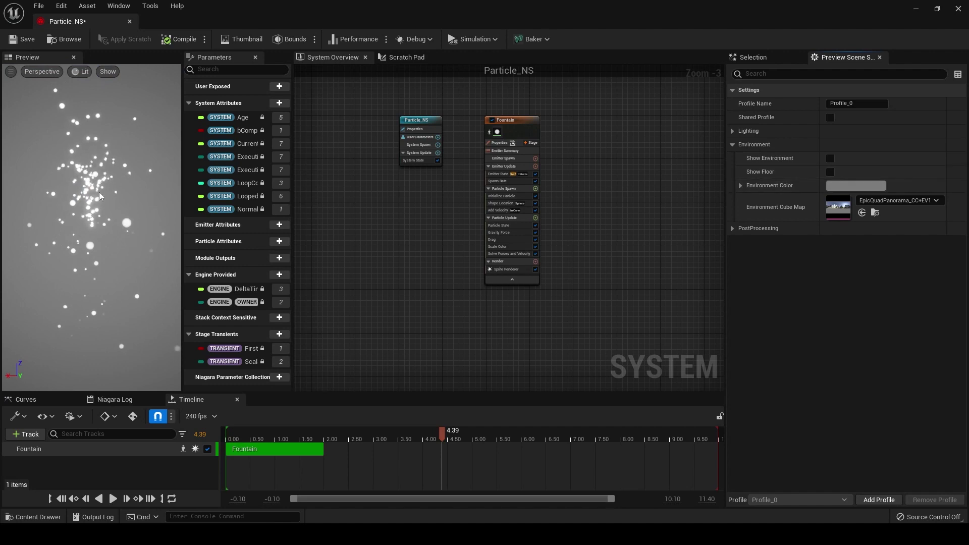
{"action": "left_click", "coordinate": [837, 185]}
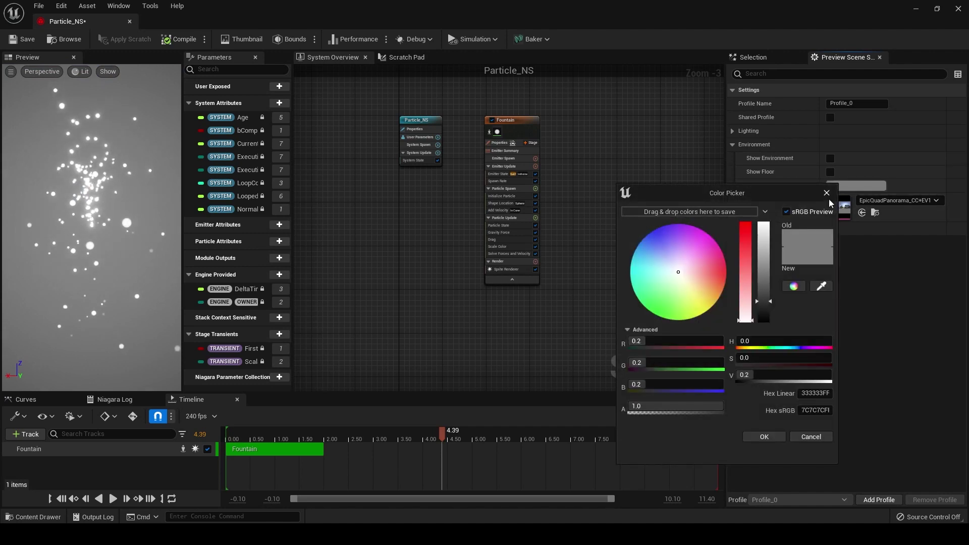
{"action": "left_click_drag", "start_coordinate": [764, 301], "coordinate": [765, 310]}
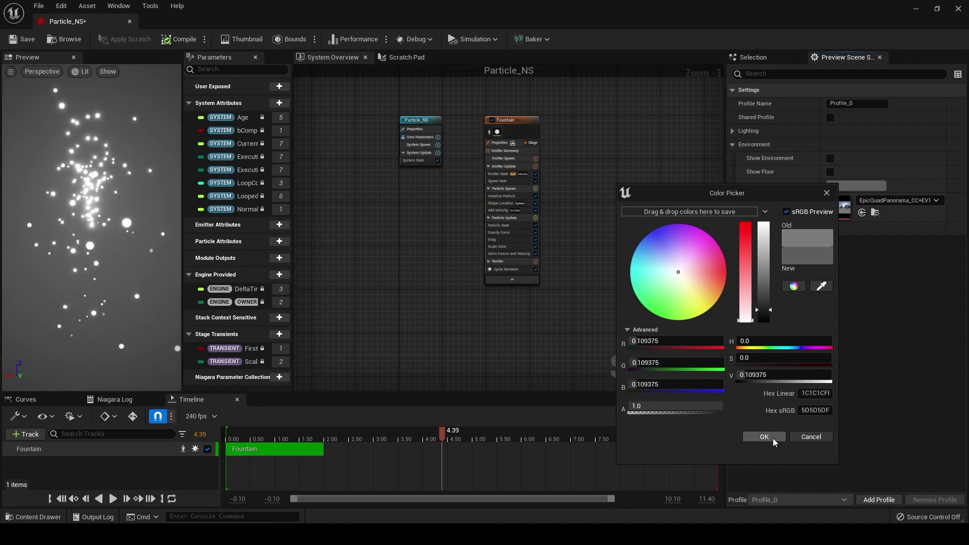
{"action": "left_click", "coordinate": [774, 440]}
{"action": "left_click", "coordinate": [113, 498]}
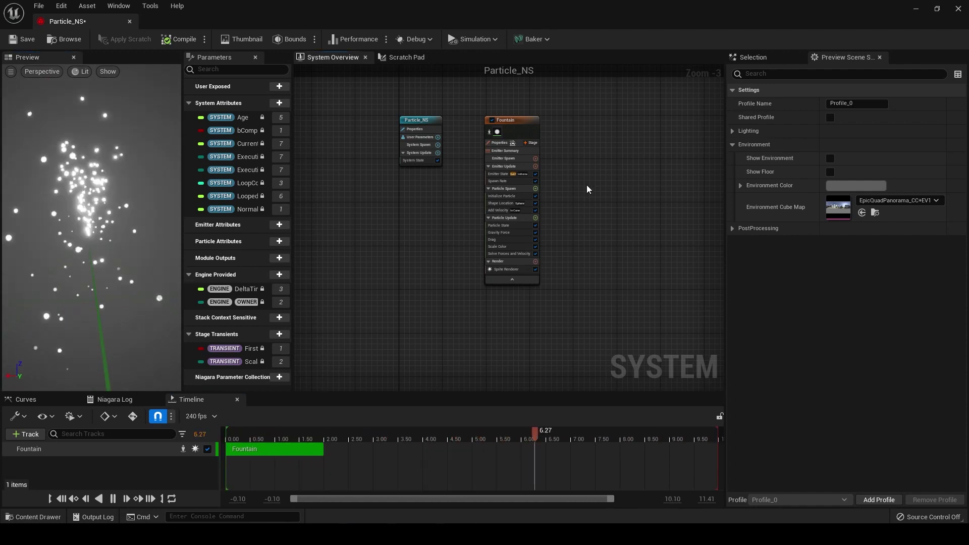
- Select the Fountain emitter's Emitter Update stage and close the preview scene settings panel
{"action": "scroll", "coordinate": [564, 159], "scroll_direction": "up", "scroll_amount": 3}
{"action": "scroll", "coordinate": [598, 214], "scroll_direction": "down", "scroll_amount": 2}
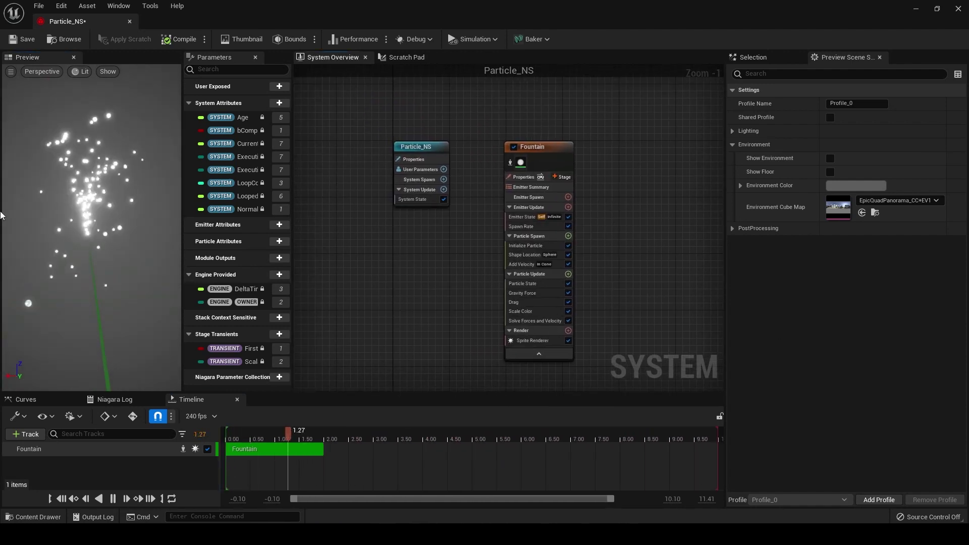
{"action": "scroll", "coordinate": [585, 187], "scroll_direction": "up", "scroll_amount": 2}
{"action": "left_click", "coordinate": [530, 128]}
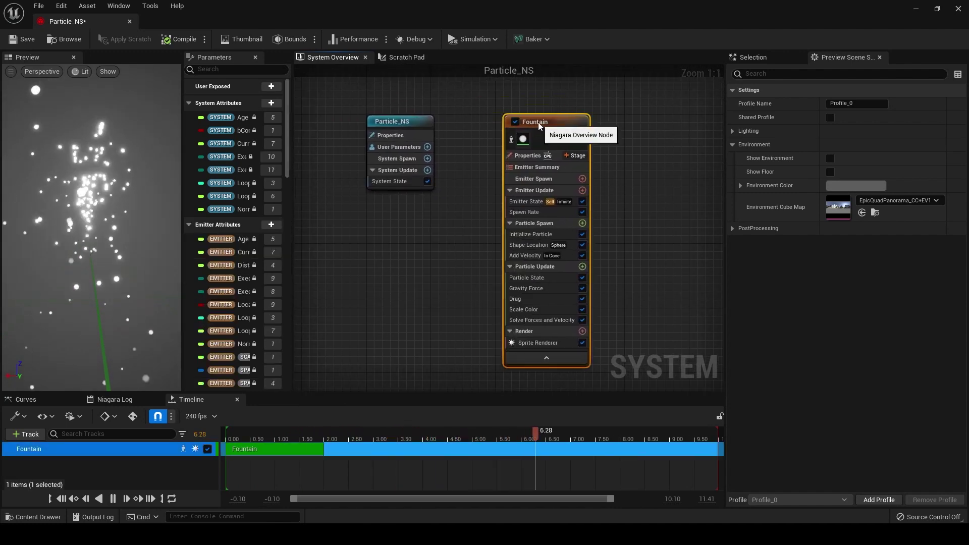
{"action": "left_click", "coordinate": [552, 191]}
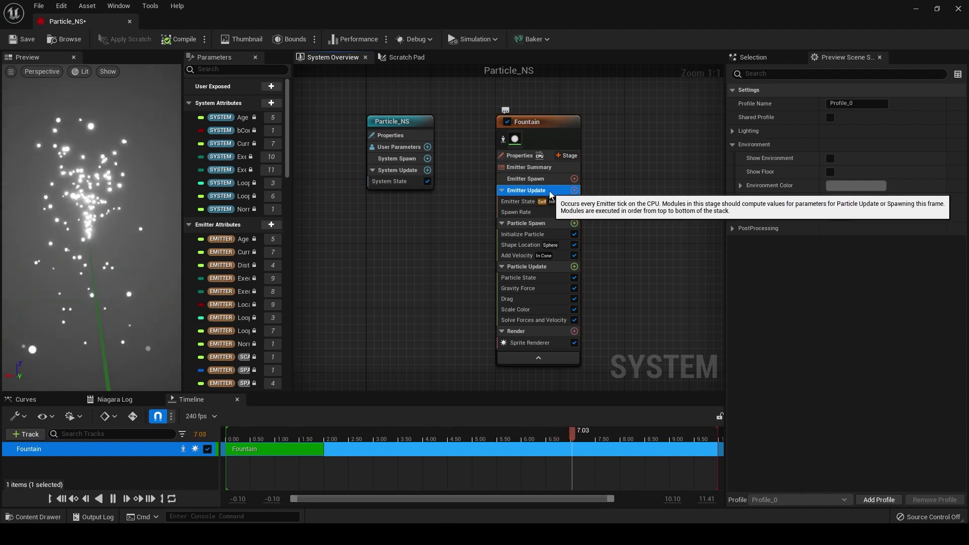
{"action": "left_click", "coordinate": [880, 57]}
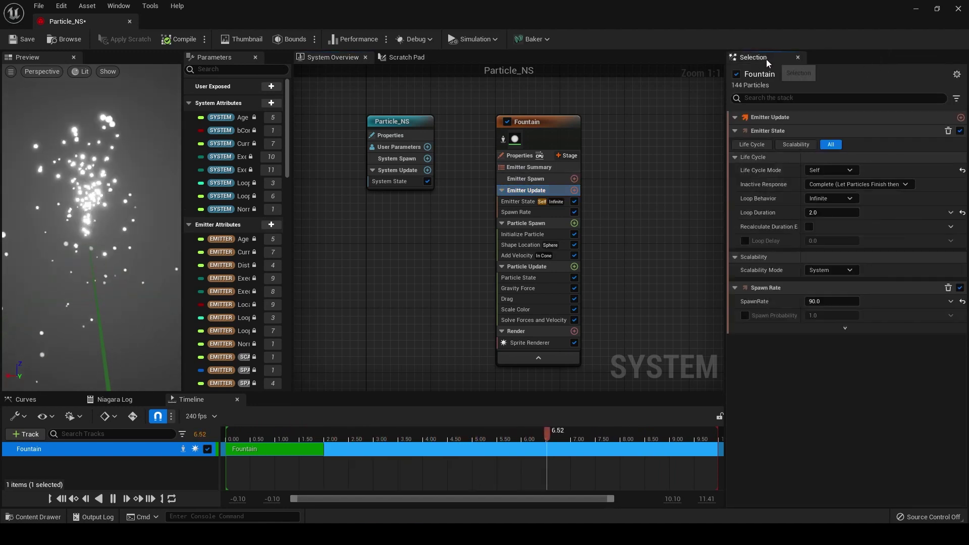
- Set the Emitter State life cycle mode to System and Spawn Rate to 600
{"action": "left_click", "coordinate": [527, 190]}
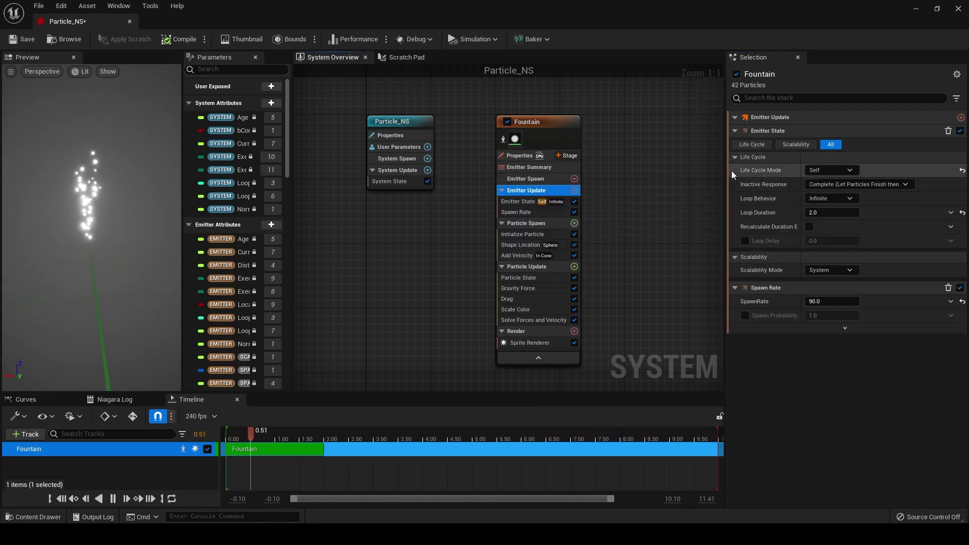
{"action": "left_click", "coordinate": [835, 170]}
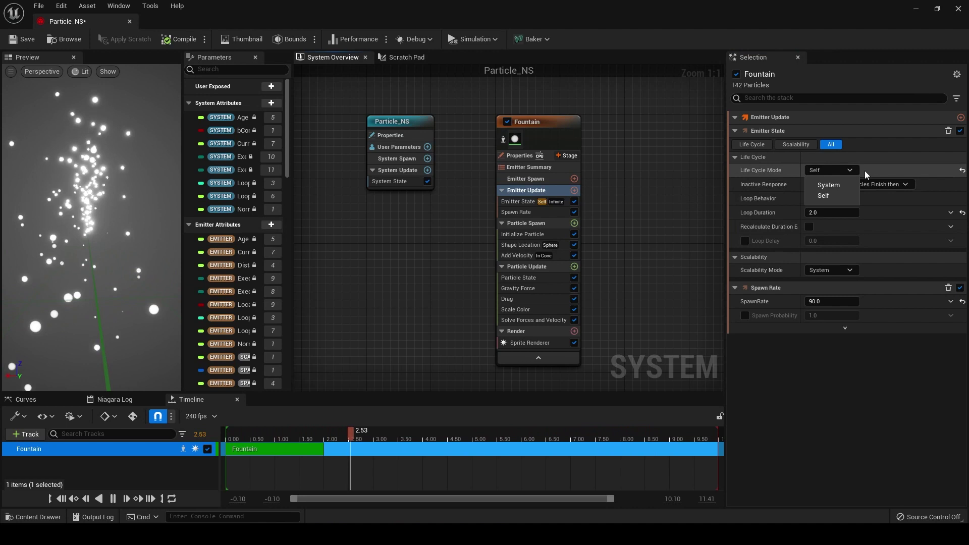
{"action": "left_click", "coordinate": [840, 185]}
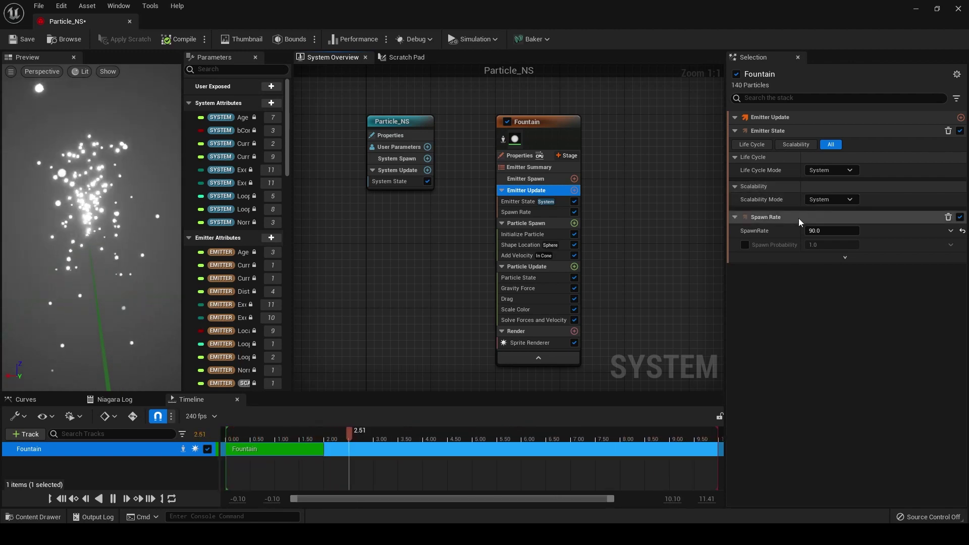
{"action": "left_click", "coordinate": [830, 231]}
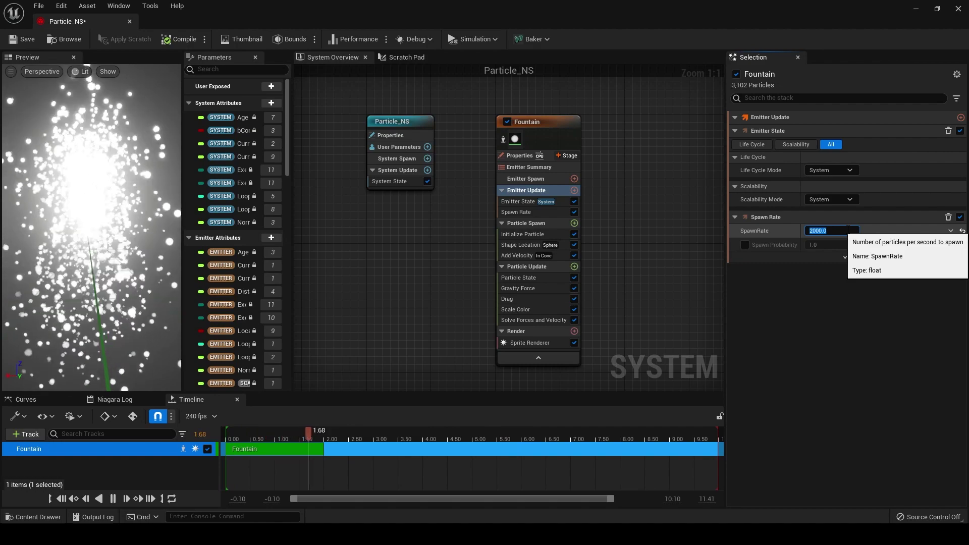
{"action": "left_click", "coordinate": [845, 231]}
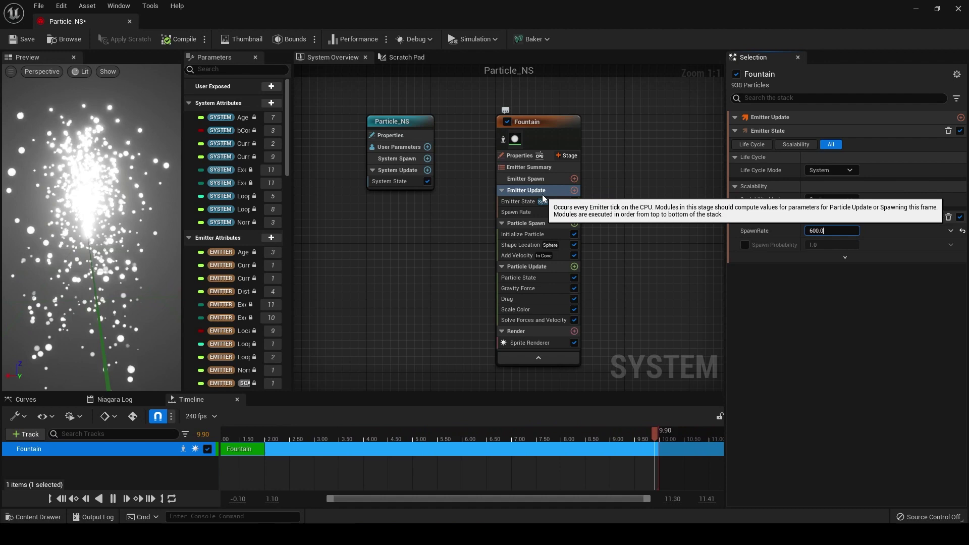
- Set Initialize Particle lifetime to a random range of 2.0 to 3.0 seconds
{"action": "left_click", "coordinate": [528, 223]}
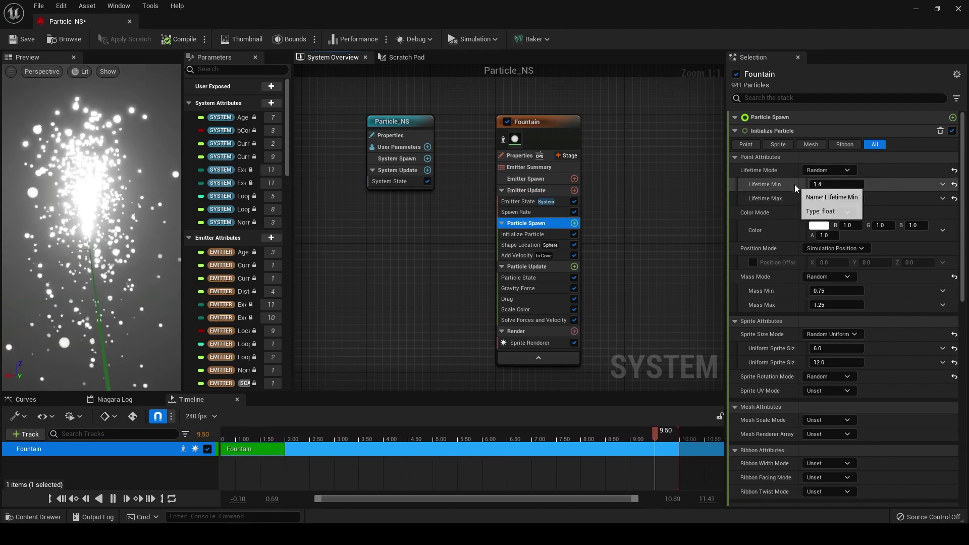
{"action": "left_click", "coordinate": [848, 183]}
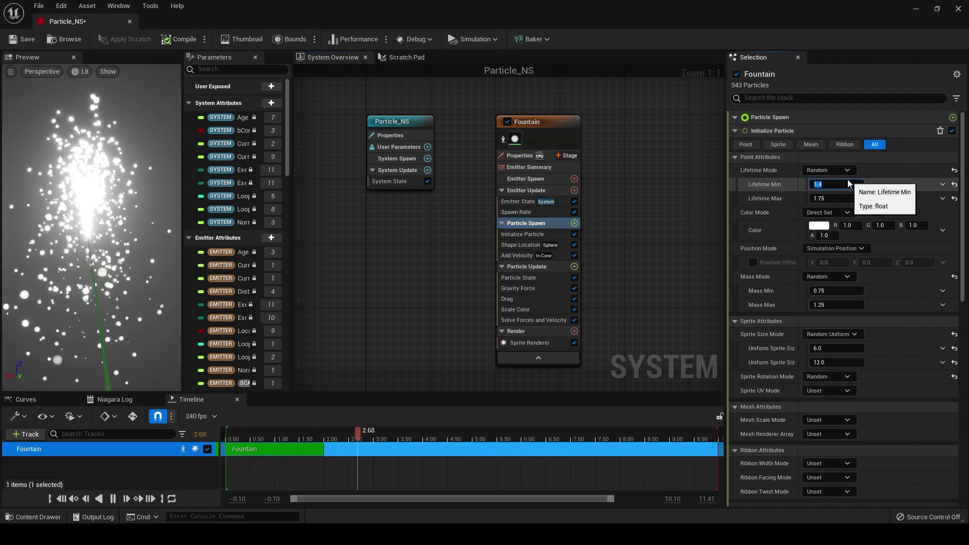
{"action": "type", "text": "0.2"}
{"action": "key", "text": "Tab"}
{"action": "type", "text": "0."}
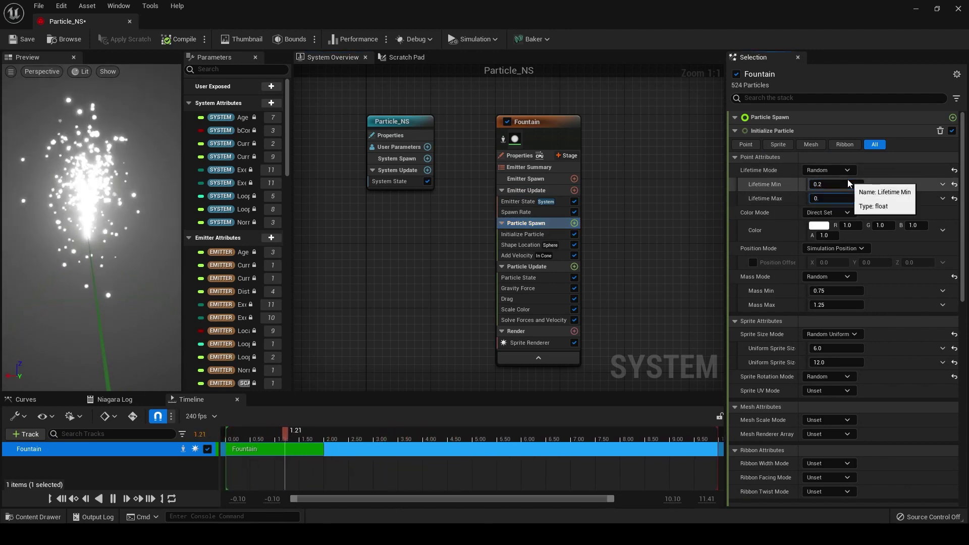
{"action": "type", "text": "6"}
{"action": "key", "text": "Return"}
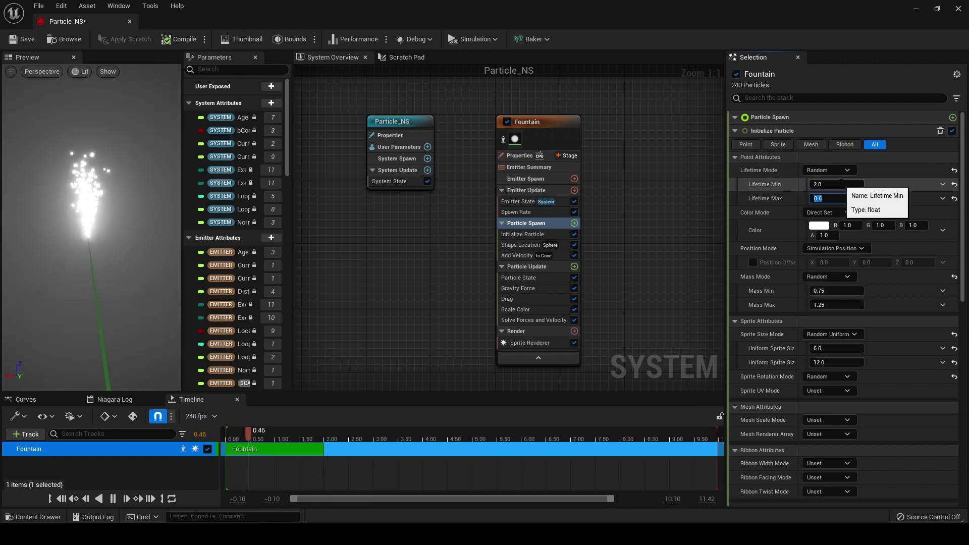
{"action": "type", "text": "3"}
{"action": "key", "text": "Return"}
{"action": "left_click", "coordinate": [830, 183]}
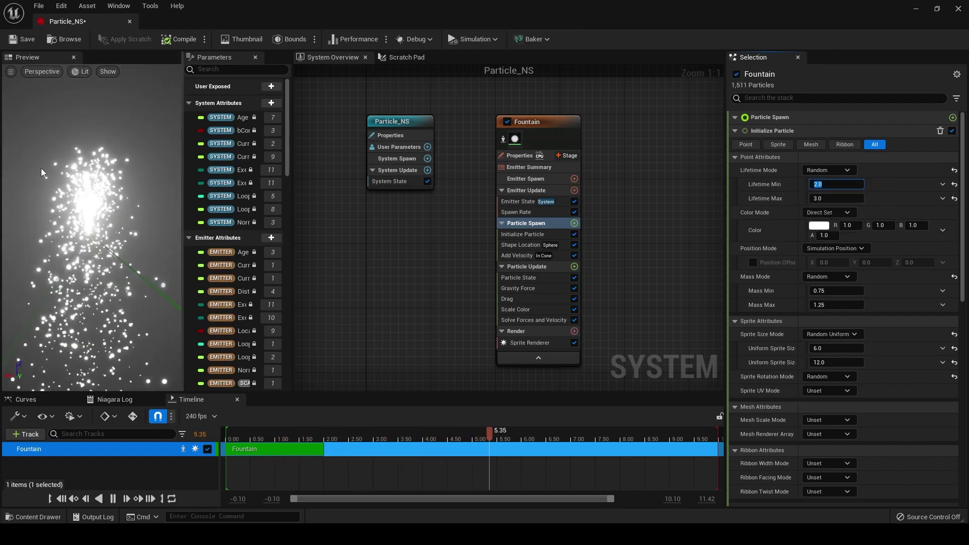
- Pick a deep blue particle colour (about R 0.0, G 0.20, B 1.0) in Initialize Particle
{"action": "left_click", "coordinate": [813, 228]}
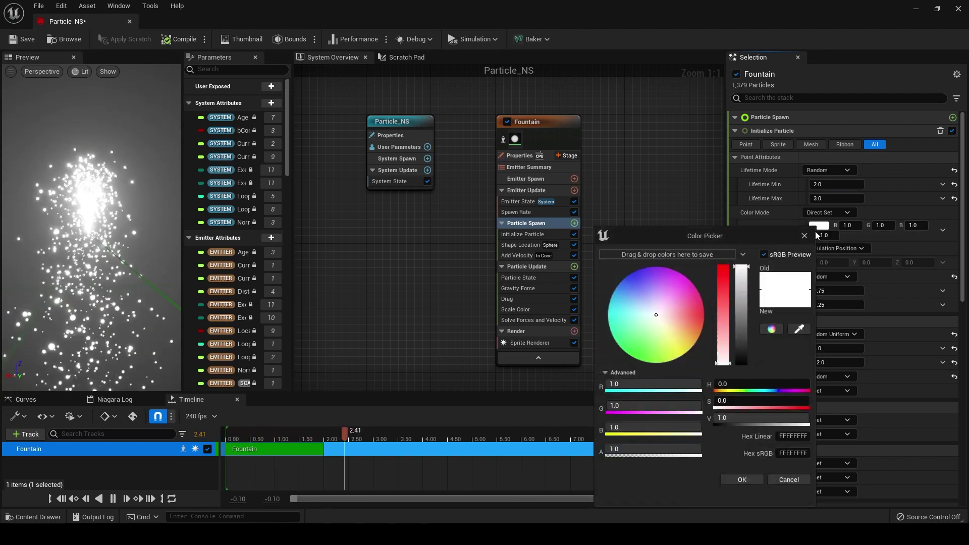
{"action": "left_click", "coordinate": [616, 283]}
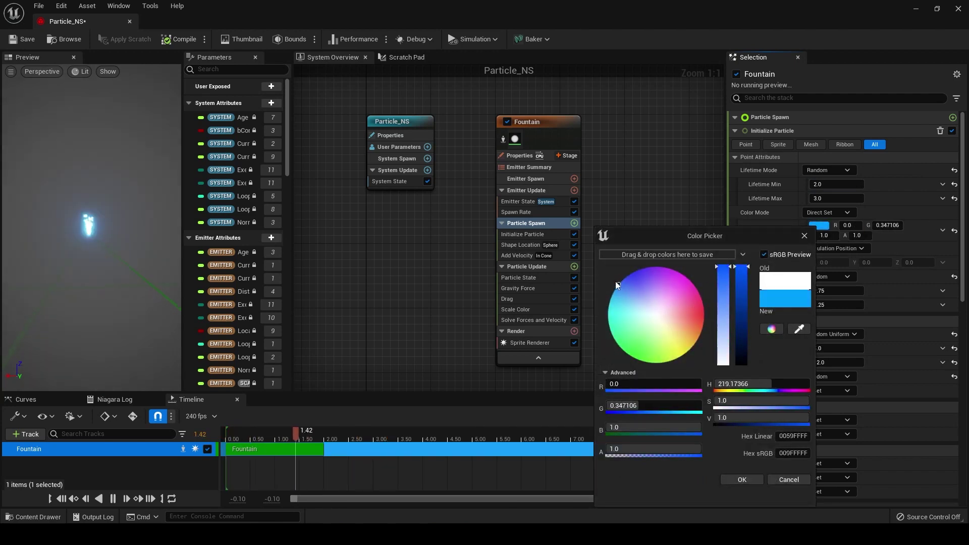
{"action": "left_click", "coordinate": [621, 279]}
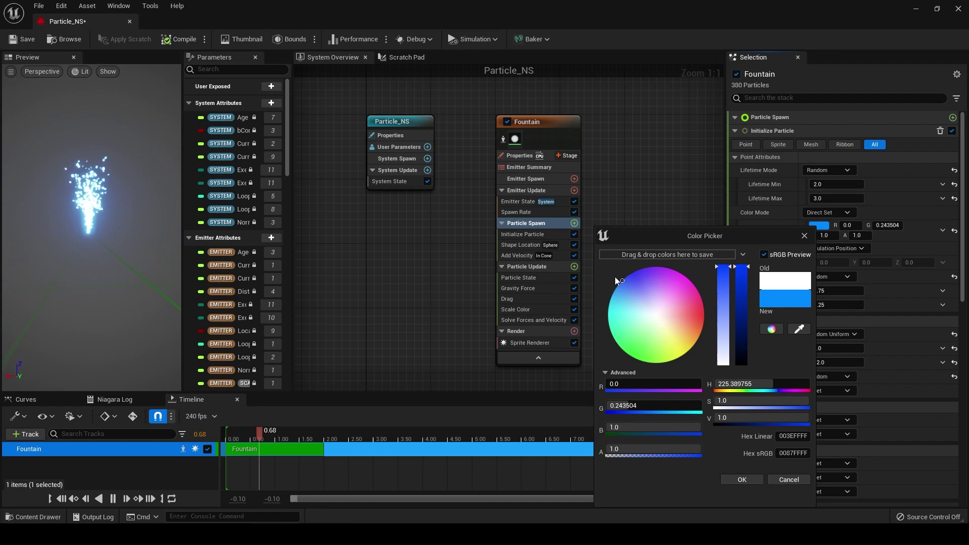
{"action": "left_click", "coordinate": [621, 282]}
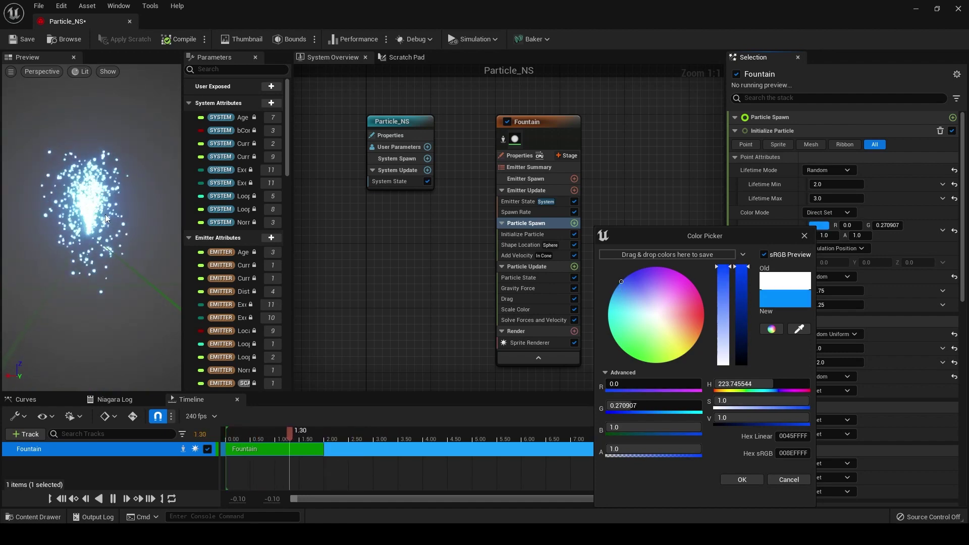
{"action": "left_click", "coordinate": [623, 279]}
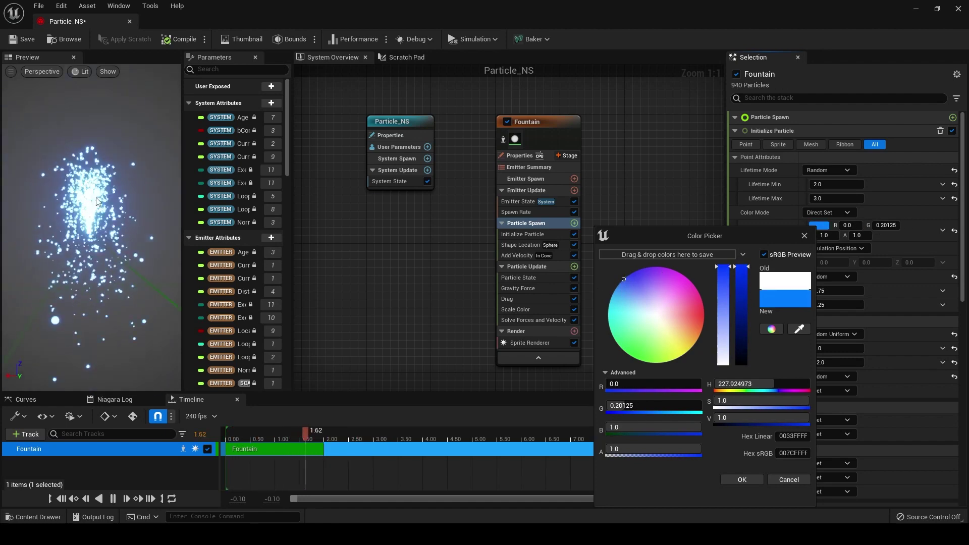
- Accept the blue colour and set Uniform Sprite Size Min 2.0 and Max 8.0
{"action": "left_click", "coordinate": [741, 480]}
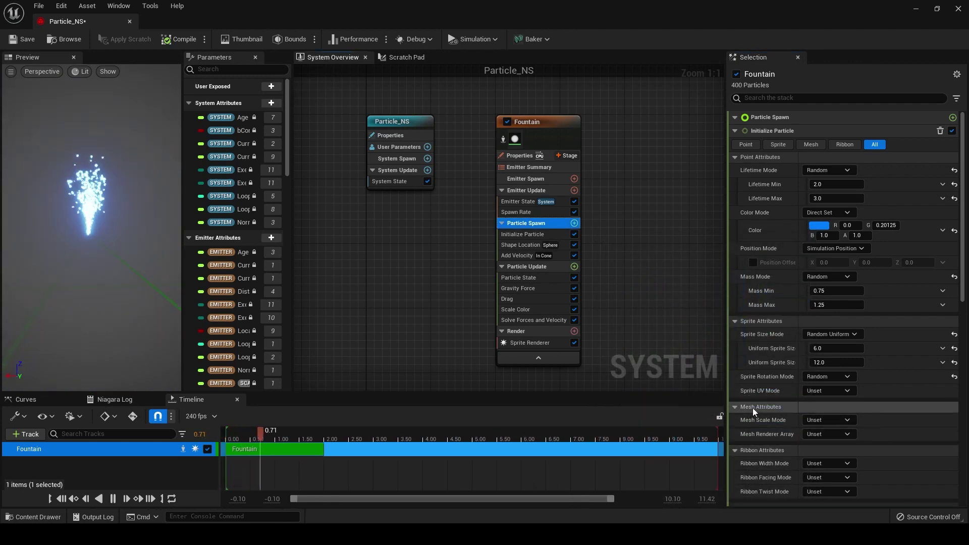
{"action": "scroll", "coordinate": [766, 381], "scroll_direction": "down", "scroll_amount": 2}
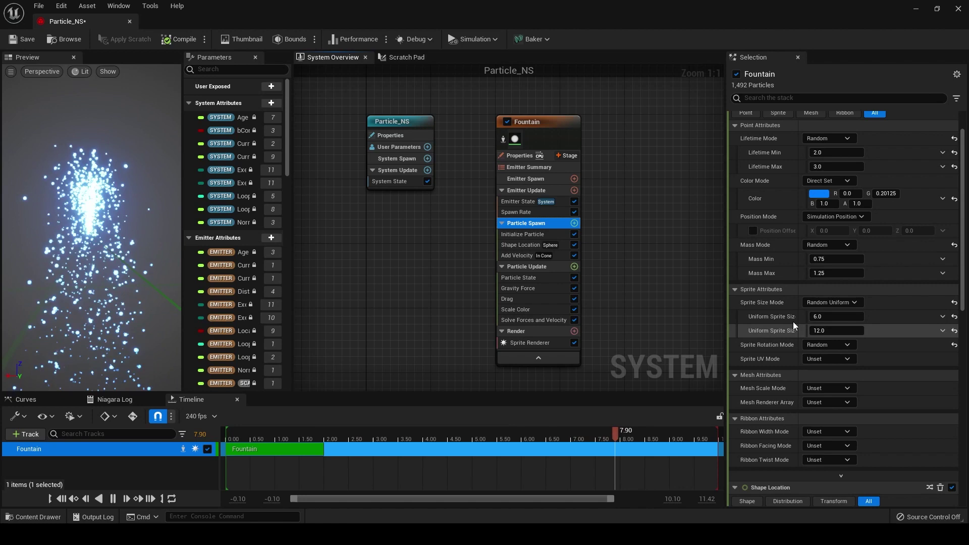
{"action": "left_click", "coordinate": [835, 316]}
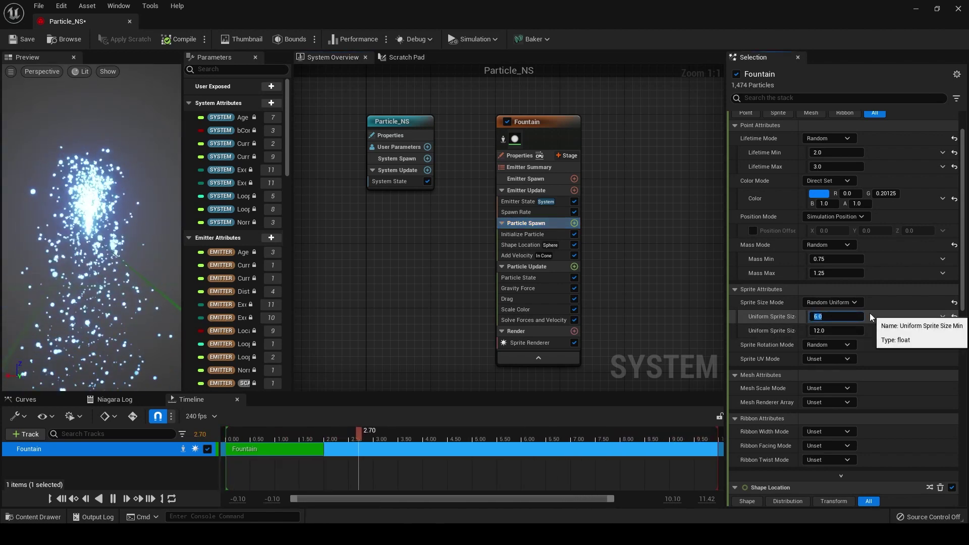
{"action": "type", "text": "20"}
{"action": "key", "text": "Tab"}
{"action": "type", "text": "40"}
{"action": "key", "text": "Return"}
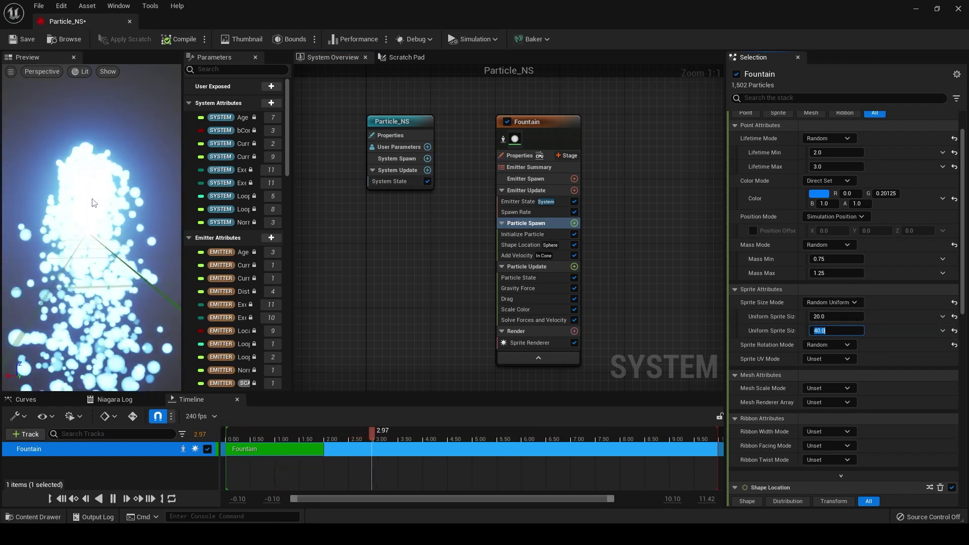
{"action": "left_click", "coordinate": [823, 316]}
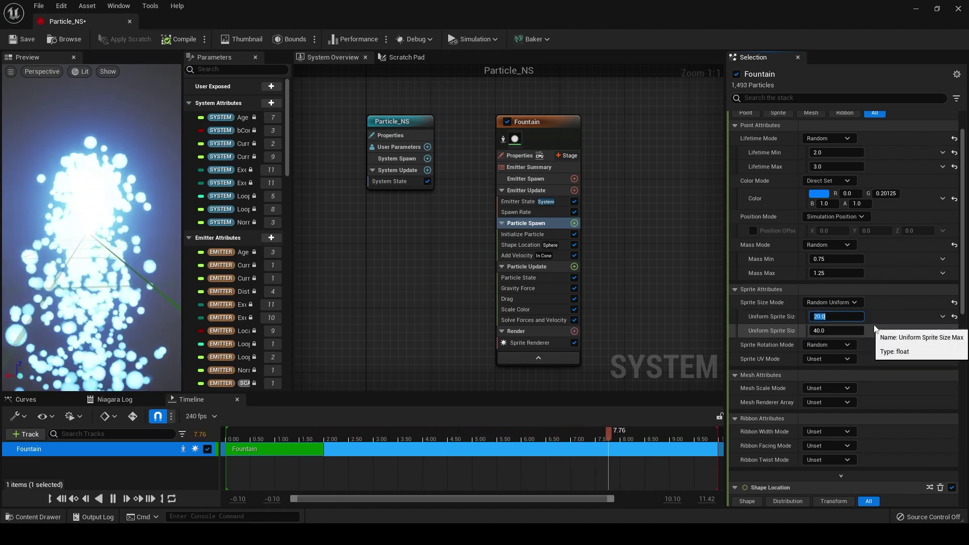
{"action": "type", "text": "2"}
{"action": "key", "text": "Tab"}
{"action": "type", "text": "8"}
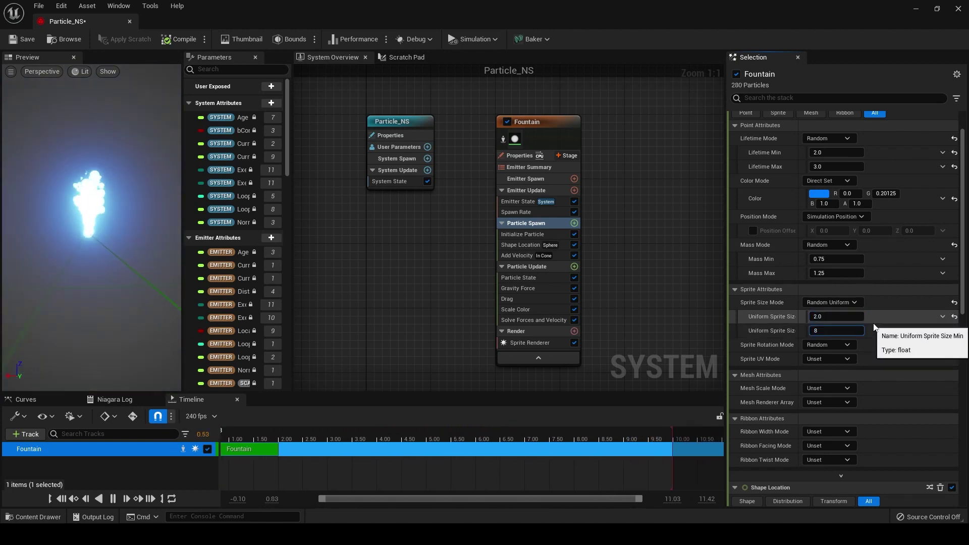
{"action": "key", "text": "Return"}
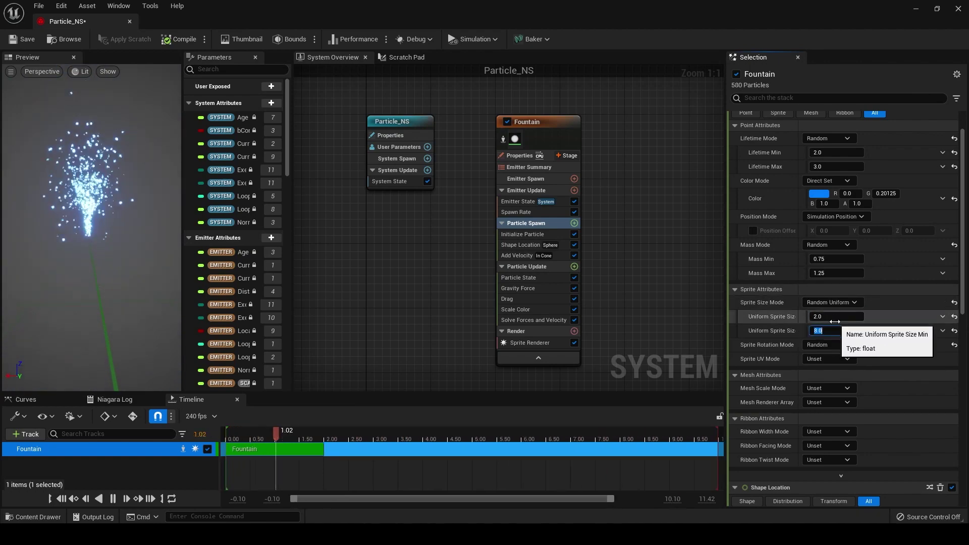
- Set the Shape Location sphere radius to 20.0
{"action": "scroll", "coordinate": [772, 298], "scroll_direction": "down", "scroll_amount": 4}
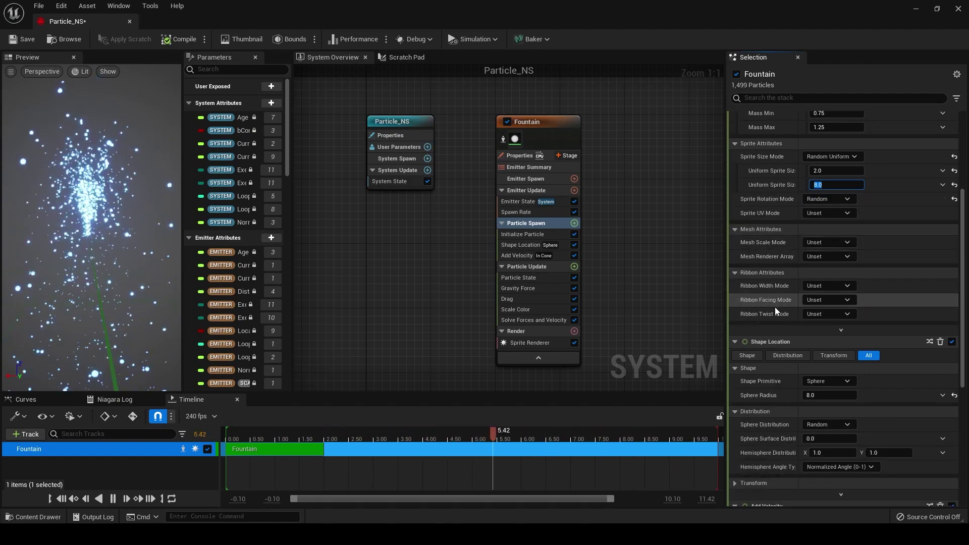
{"action": "scroll", "coordinate": [770, 303], "scroll_direction": "down", "scroll_amount": 3}
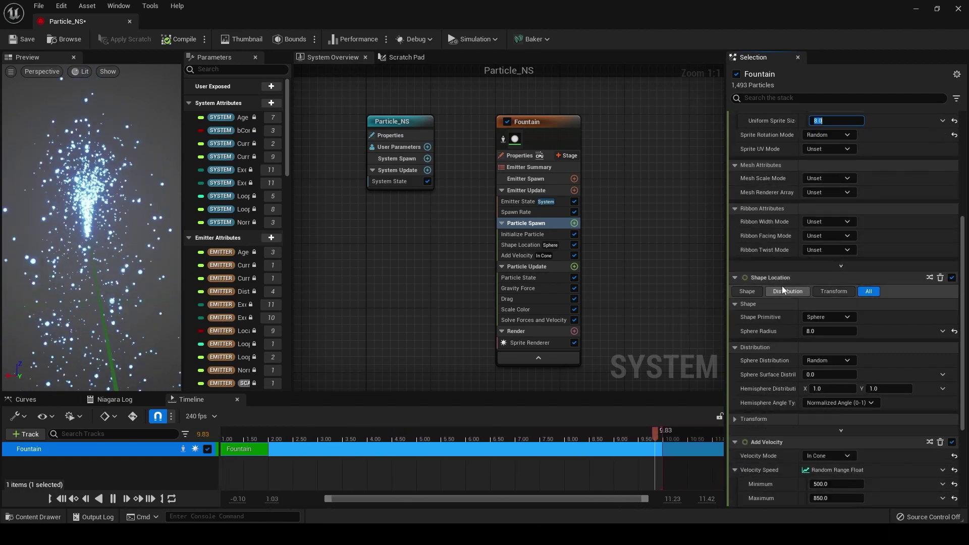
{"action": "scroll", "coordinate": [772, 273], "scroll_direction": "down", "scroll_amount": 1}
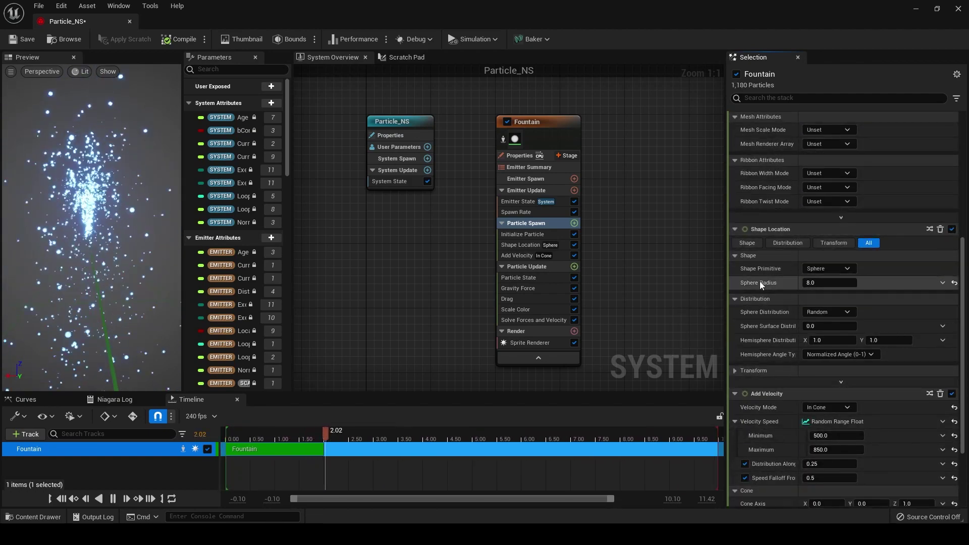
{"action": "left_click", "coordinate": [840, 278]}
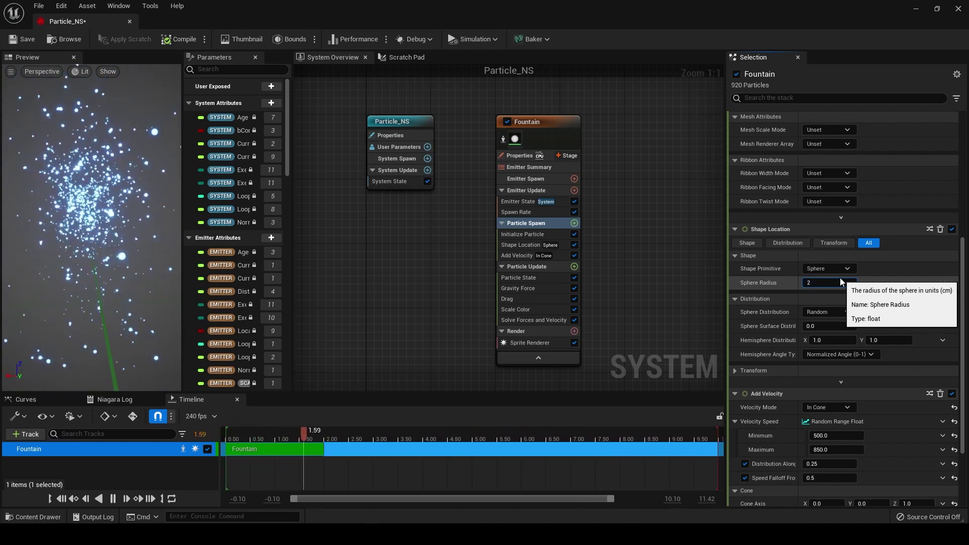
{"action": "type", "text": "0"}
{"action": "key", "text": "Return"}
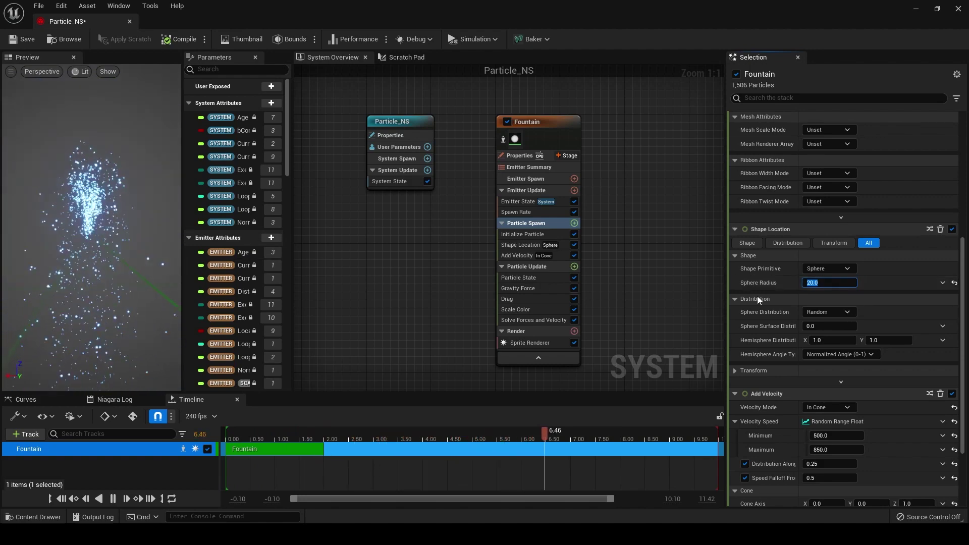
- Set Add Velocity speed to a random range with minimum 300 and maximum 700
{"action": "scroll", "coordinate": [780, 300], "scroll_direction": "down", "scroll_amount": 3}
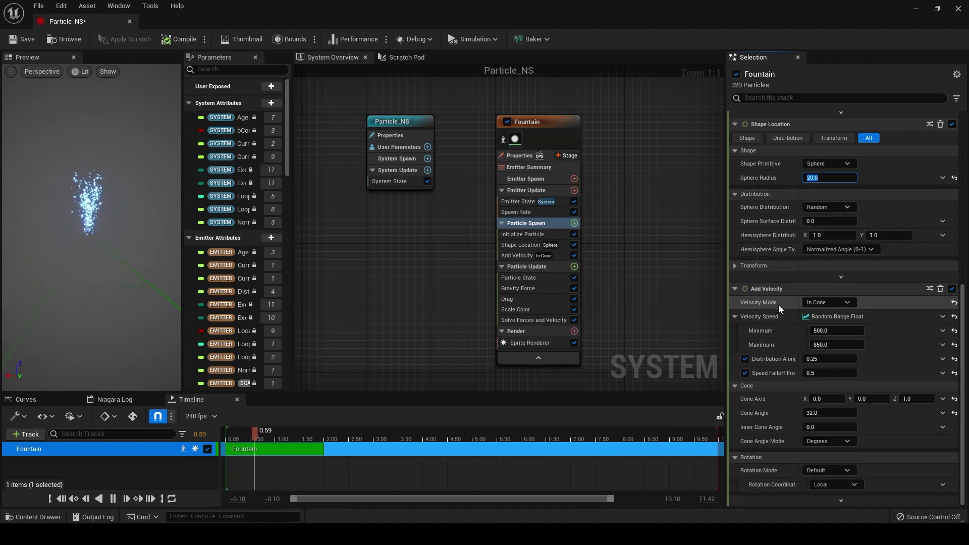
{"action": "left_click", "coordinate": [852, 334]}
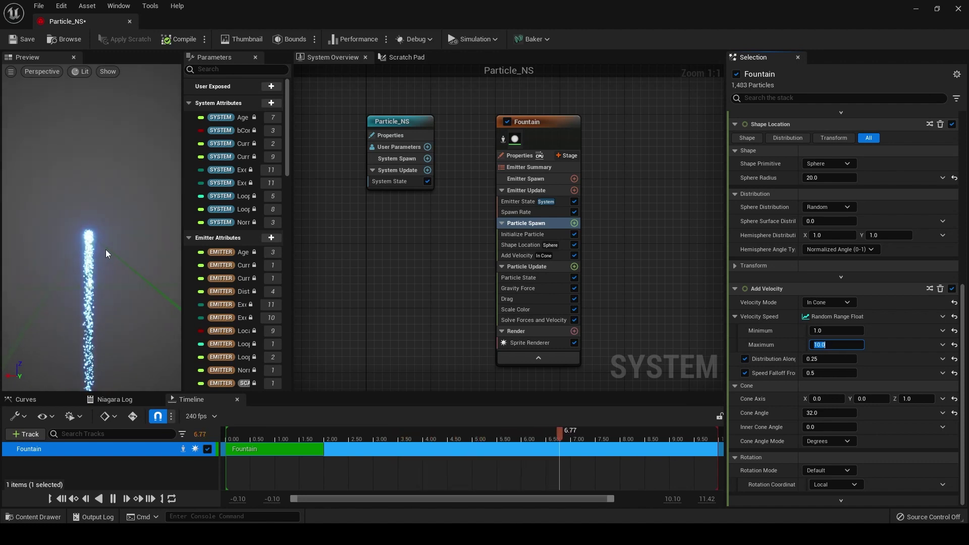
{"action": "left_click", "coordinate": [832, 331]}
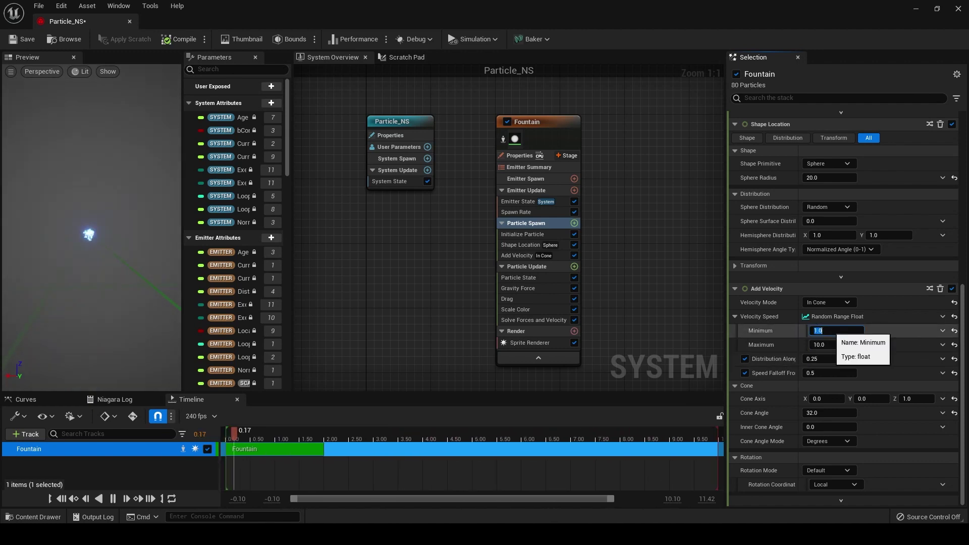
{"action": "left_click", "coordinate": [829, 346]}
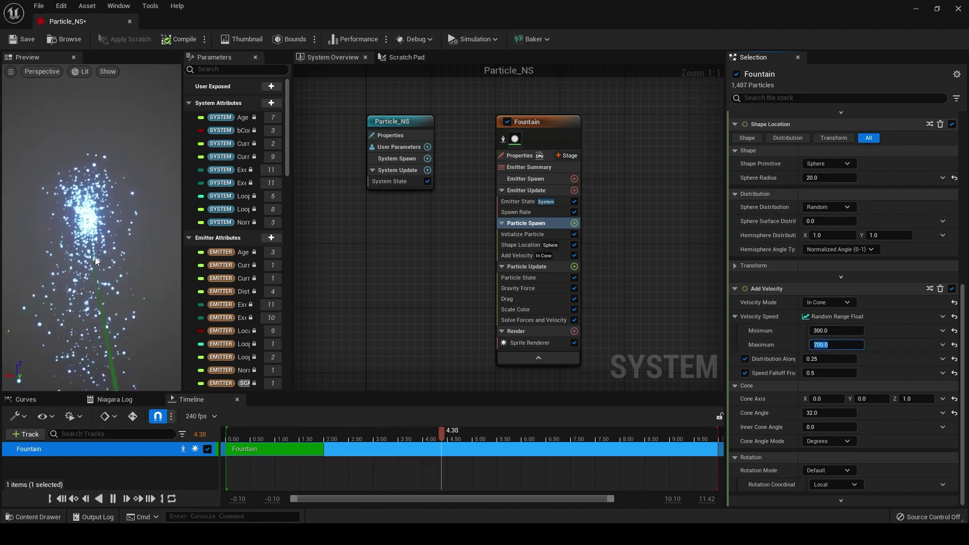
{"action": "key", "text": "Return"}
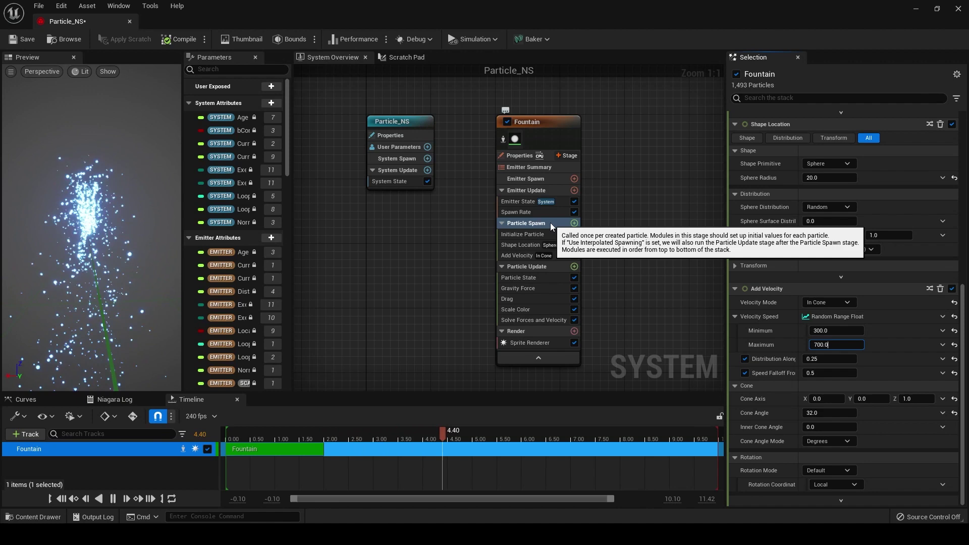
- Add the Collision module to Particle Update by searching 'coll'
{"action": "left_click", "coordinate": [574, 268]}
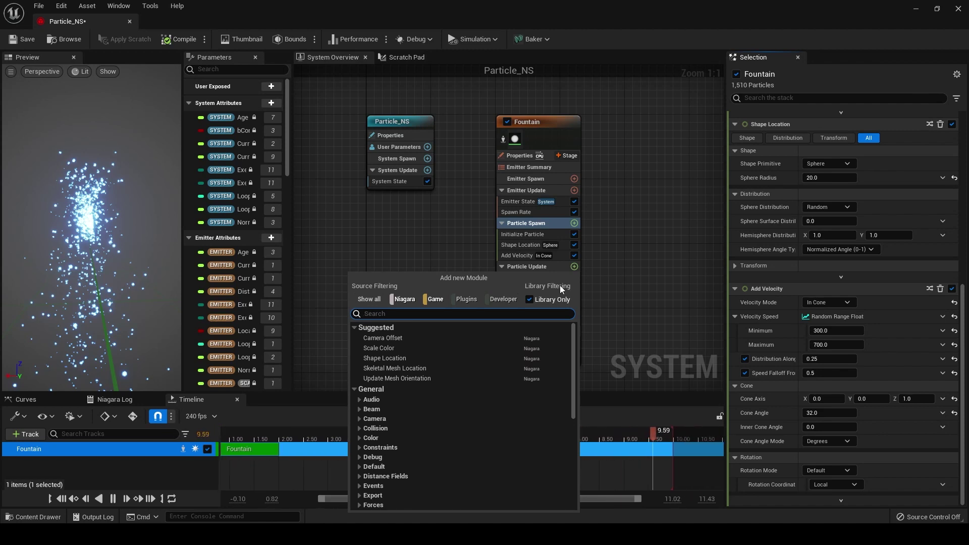
{"action": "type", "text": "COLL"}
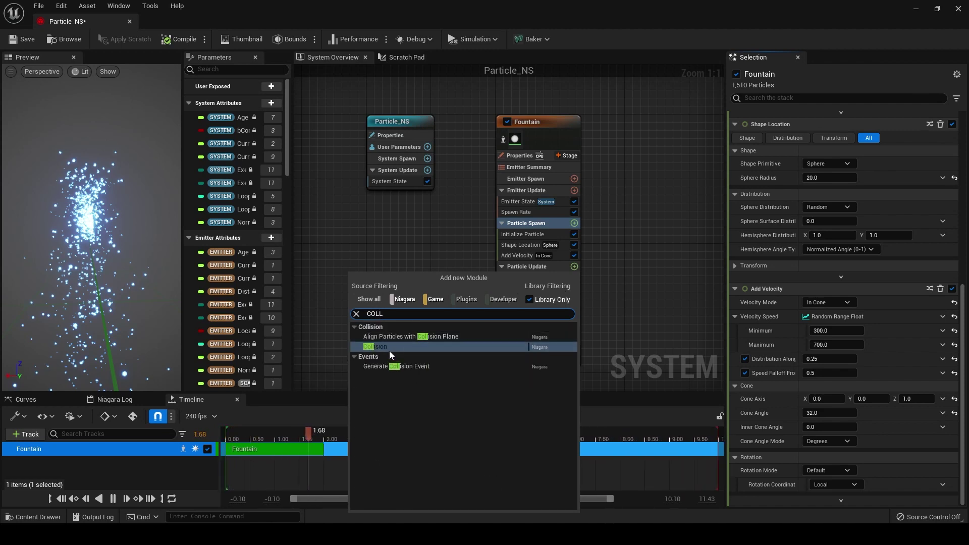
{"action": "left_click", "coordinate": [389, 350]}
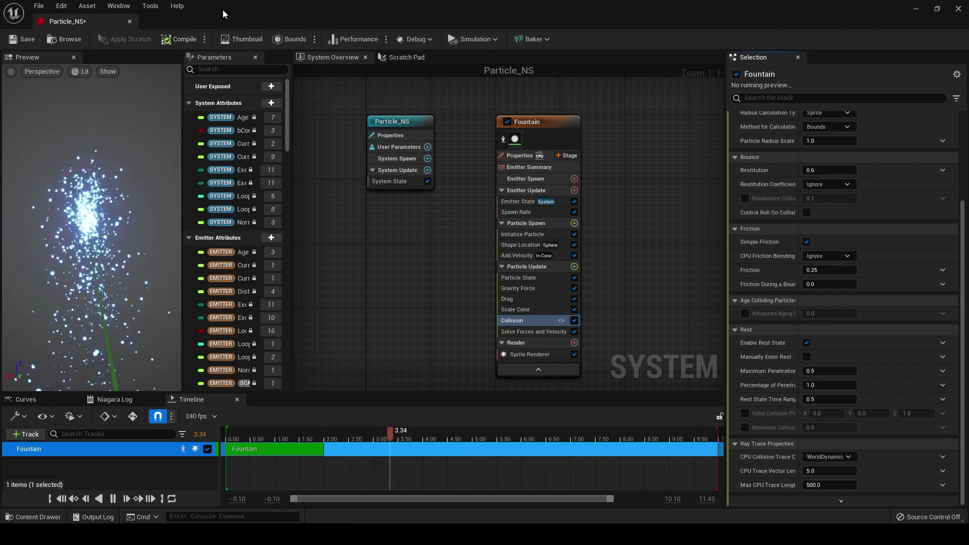
- Drop Particle_NS onto the dark cylinder, lower it to Z 50, then re-maximise the Niagara editor
{"action": "left_click_drag", "start_coordinate": [223, 10], "coordinate": [968, 152]}
{"action": "left_click_drag", "start_coordinate": [443, 302], "coordinate": [465, 274]}
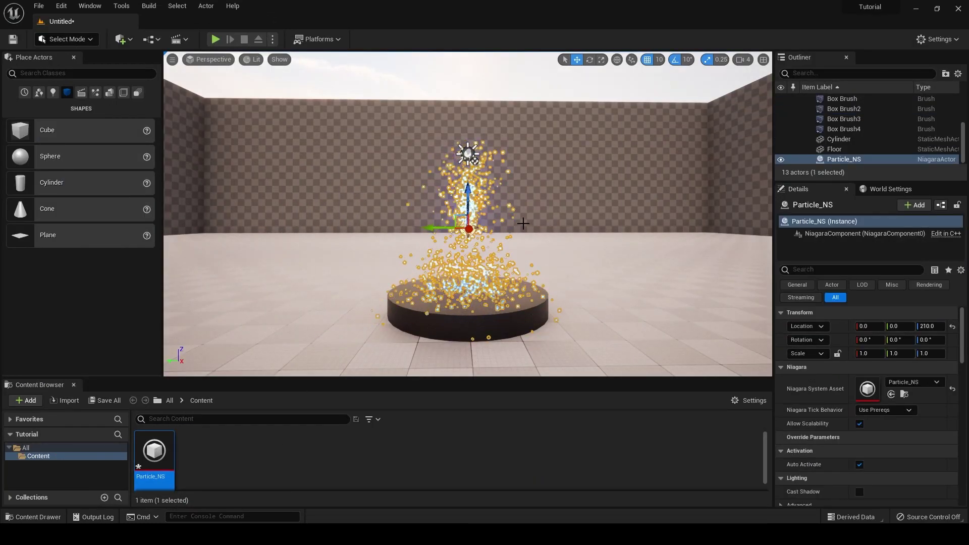
{"action": "left_click_drag", "start_coordinate": [462, 198], "coordinate": [474, 264]}
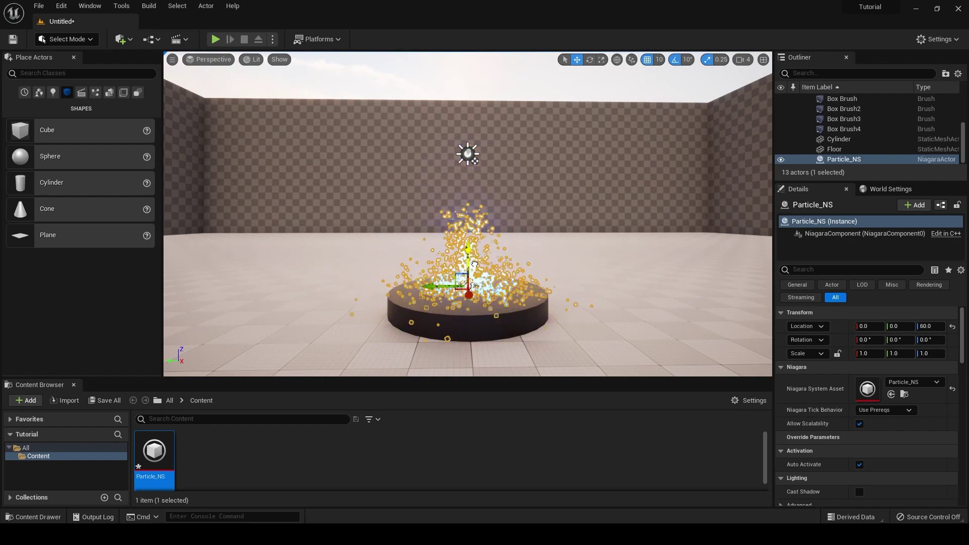
{"action": "left_click", "coordinate": [474, 279]}
{"action": "scroll", "coordinate": [474, 279], "scroll_direction": "up", "scroll_amount": 5}
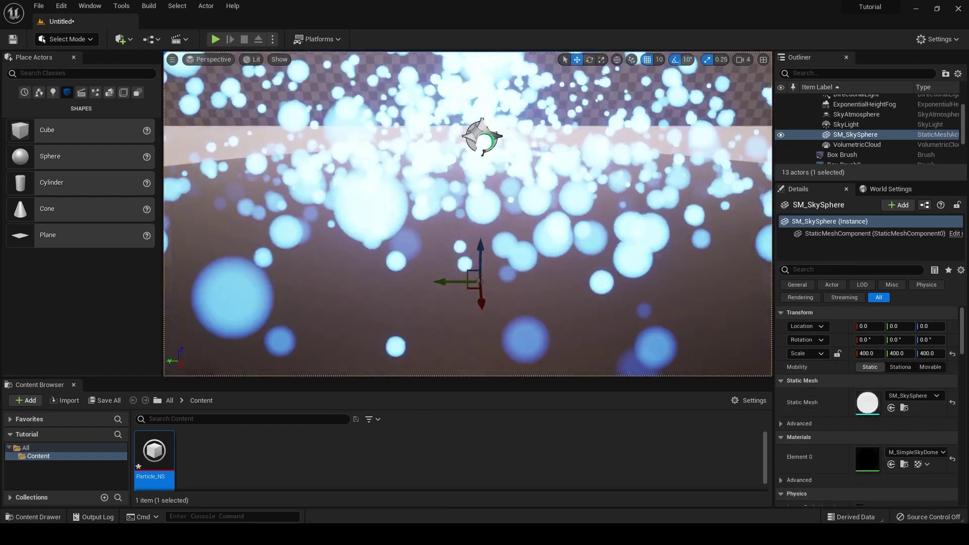
{"action": "scroll", "coordinate": [474, 279], "scroll_direction": "down", "scroll_amount": 5}
{"action": "scroll", "coordinate": [475, 279], "scroll_direction": "up", "scroll_amount": 5}
{"action": "scroll", "coordinate": [459, 235], "scroll_direction": "down", "scroll_amount": 5}
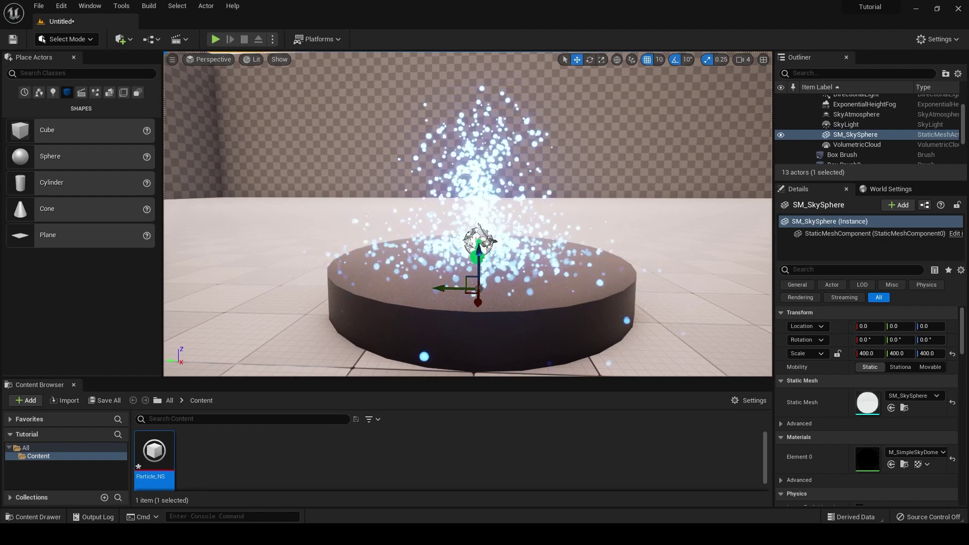
{"action": "left_click_drag", "start_coordinate": [475, 293], "coordinate": [502, 144]}
{"action": "double_click", "coordinate": [502, 143]}
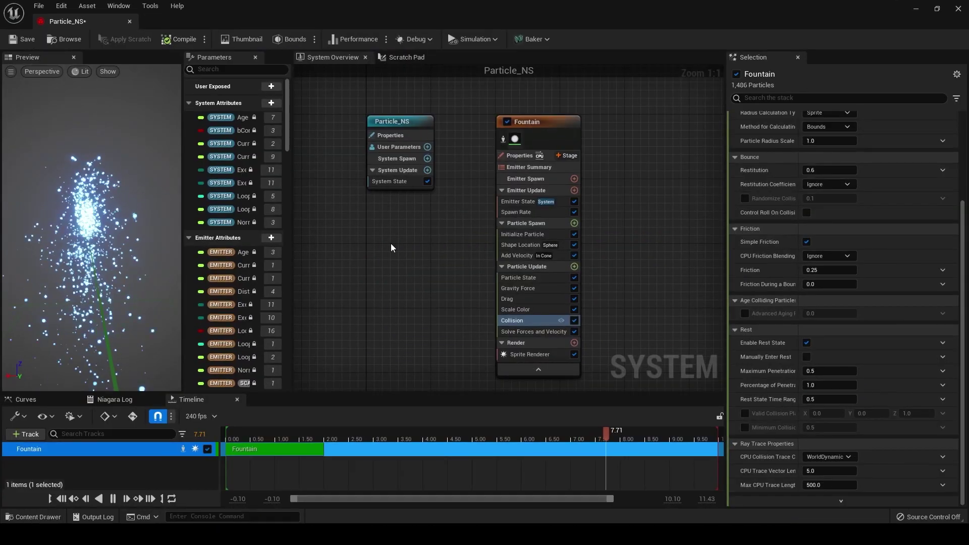
- Add a Light Renderer to the fountain emitter with a Radius Scale of 5
{"action": "left_click", "coordinate": [574, 343]}
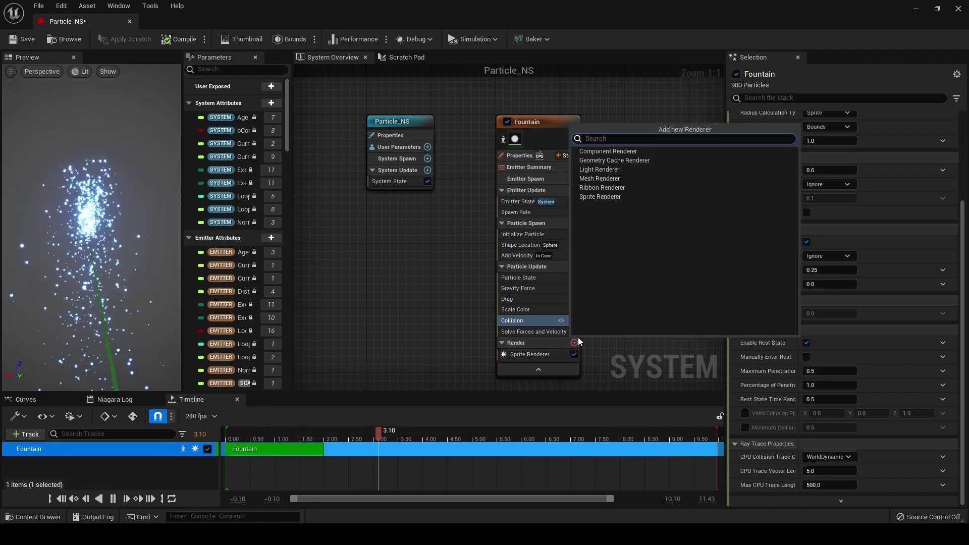
{"action": "type", "text": "LIGH"}
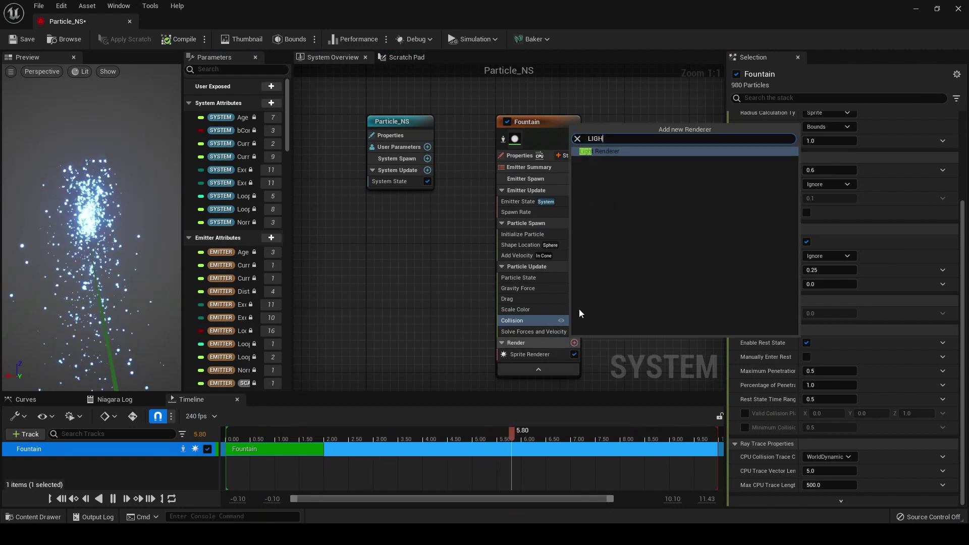
{"action": "left_click", "coordinate": [625, 152]}
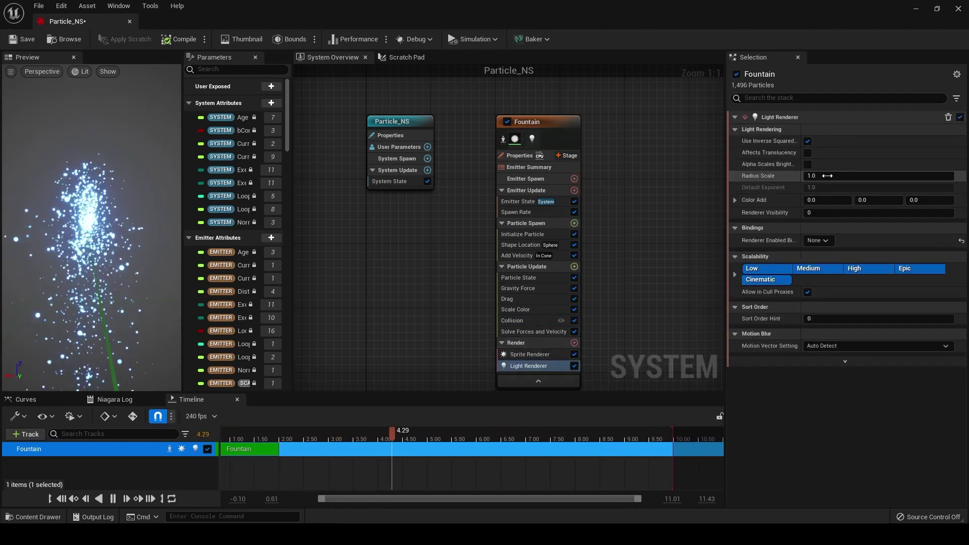
{"action": "type", "text": "5"}
{"action": "key", "text": "Return"}
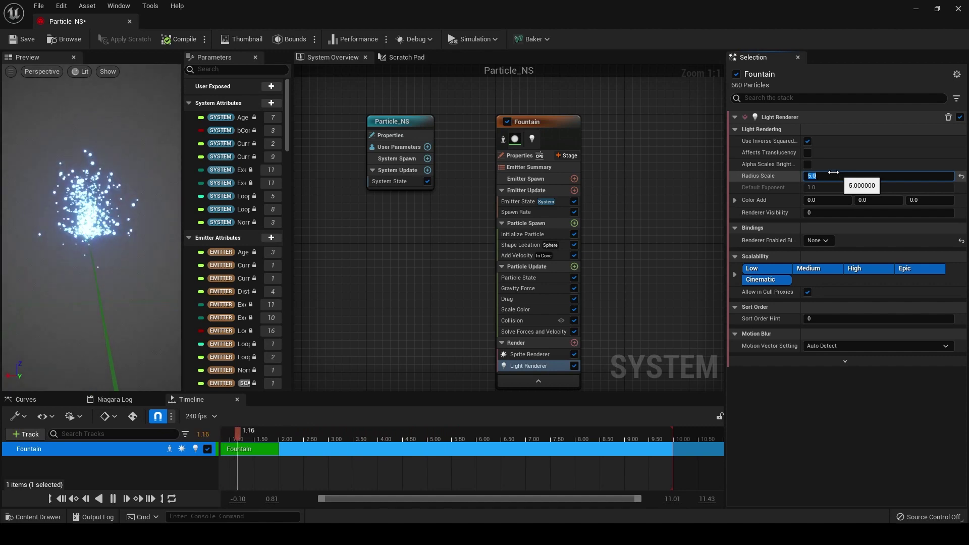
- Set the light's Color Add Z (blue) channel to 15
{"action": "left_click", "coordinate": [734, 200]}
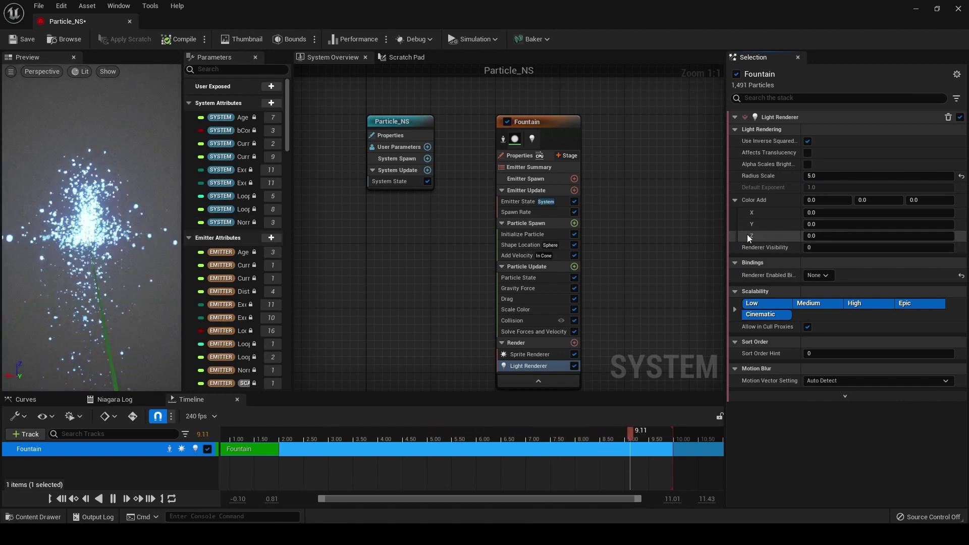
{"action": "left_click", "coordinate": [812, 236]}
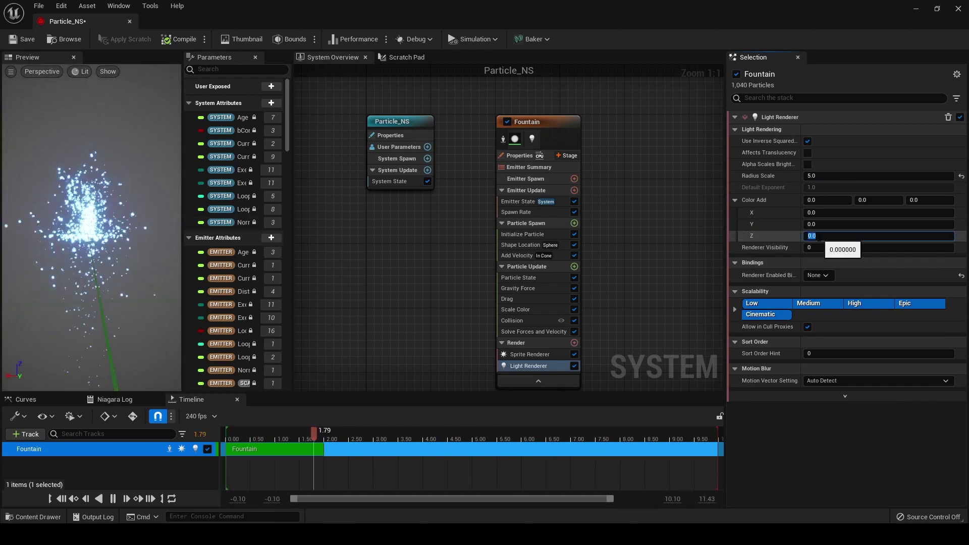
{"action": "type", "text": "10"}
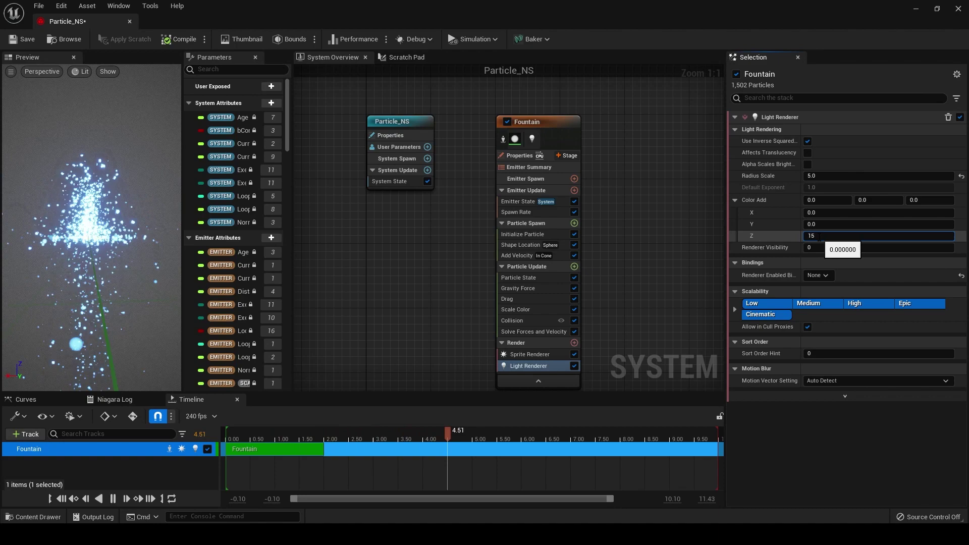
{"action": "key", "text": "Return"}
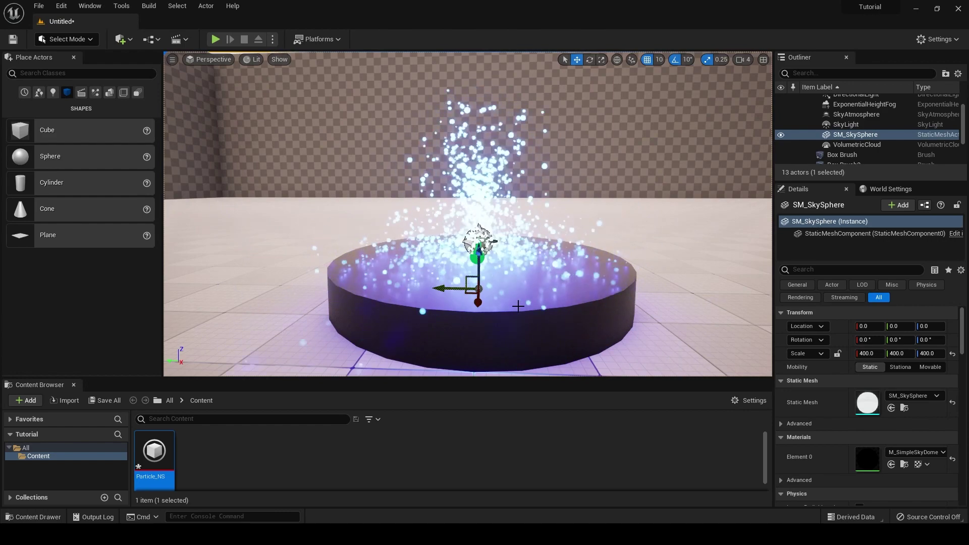
{"action": "mouse_move", "coordinate": [589, 201]}
{"action": "right_mouse_down"}
{"action": "mouse_move", "coordinate": [581, 202]}
{"action": "mouse_move", "coordinate": [594, 209]}
{"action": "right_mouse_up"}
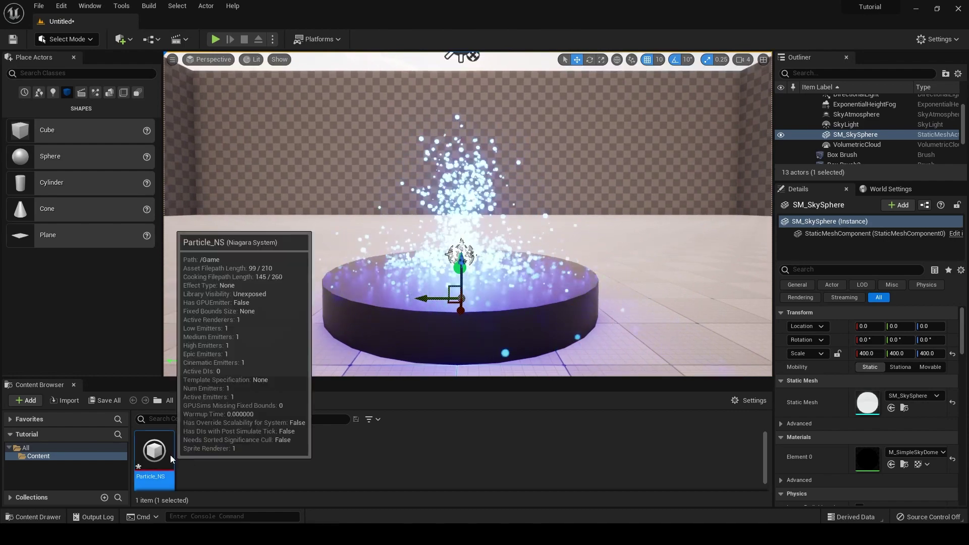
{"action": "double_click", "coordinate": [154, 452]}
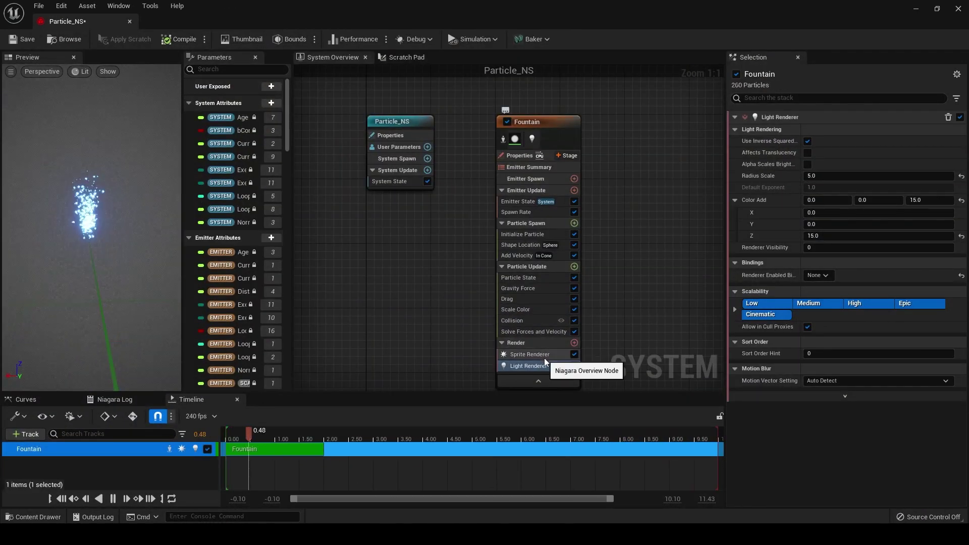
{"action": "left_click", "coordinate": [820, 236]}
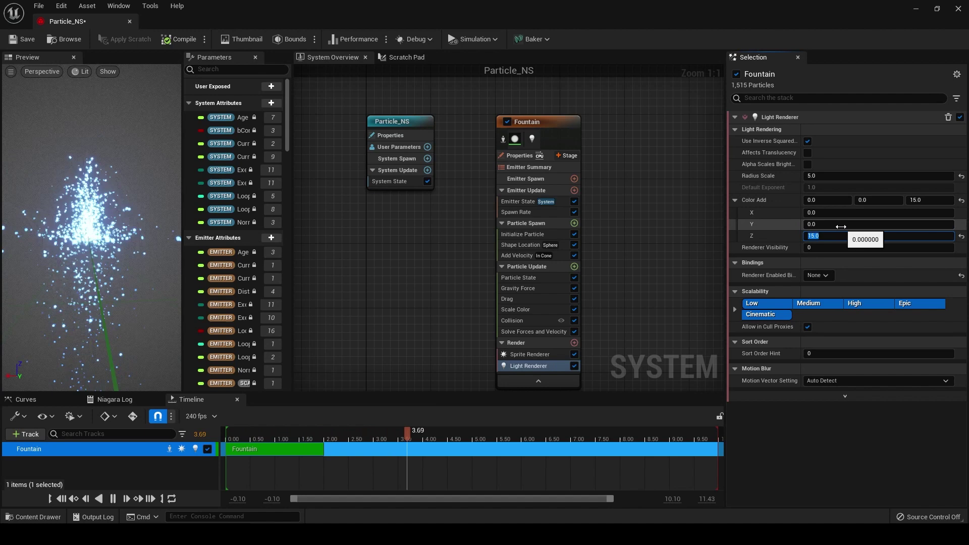
{"action": "type", "text": "0"}
{"action": "left_click", "coordinate": [828, 212]}
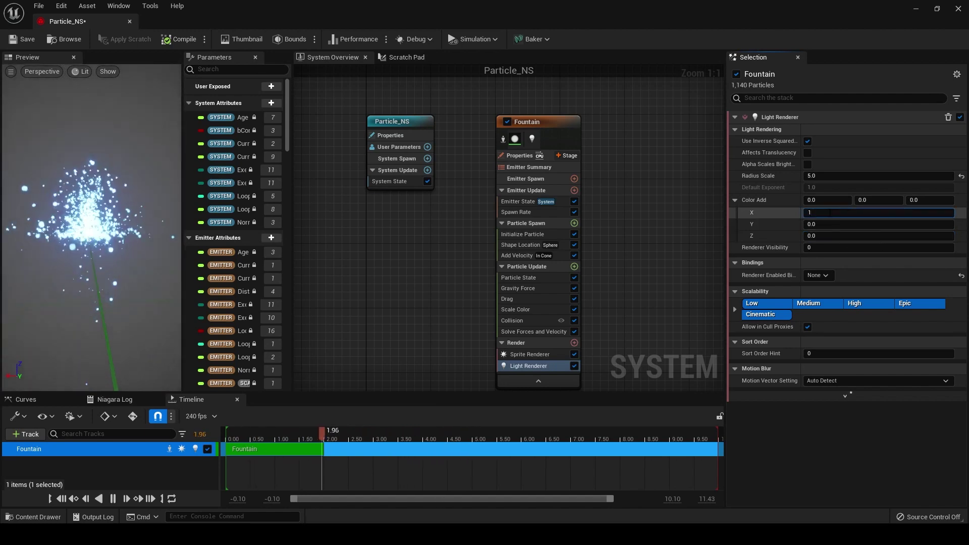
{"action": "type", "text": "15"}
{"action": "key", "text": "Return"}
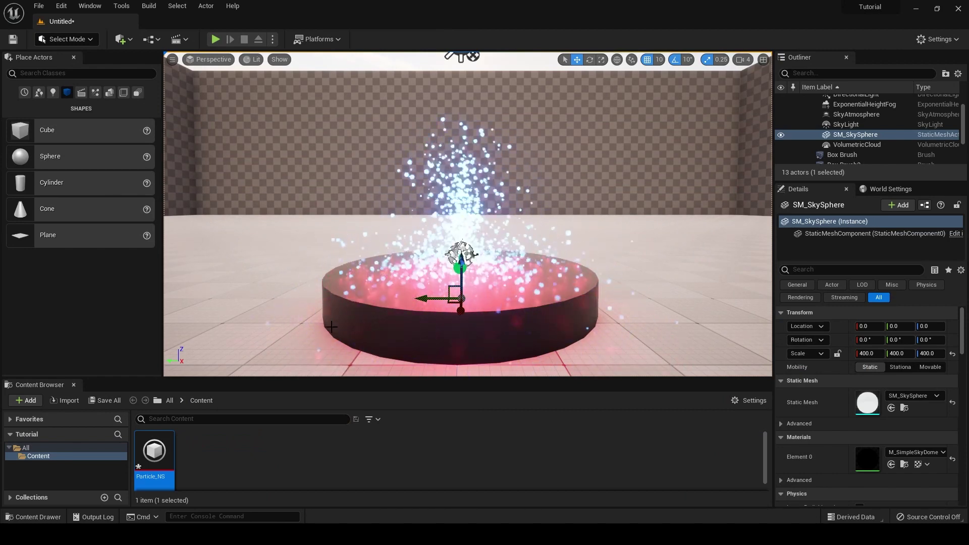
{"action": "double_click", "coordinate": [167, 454]}
{"action": "left_click", "coordinate": [827, 224]}
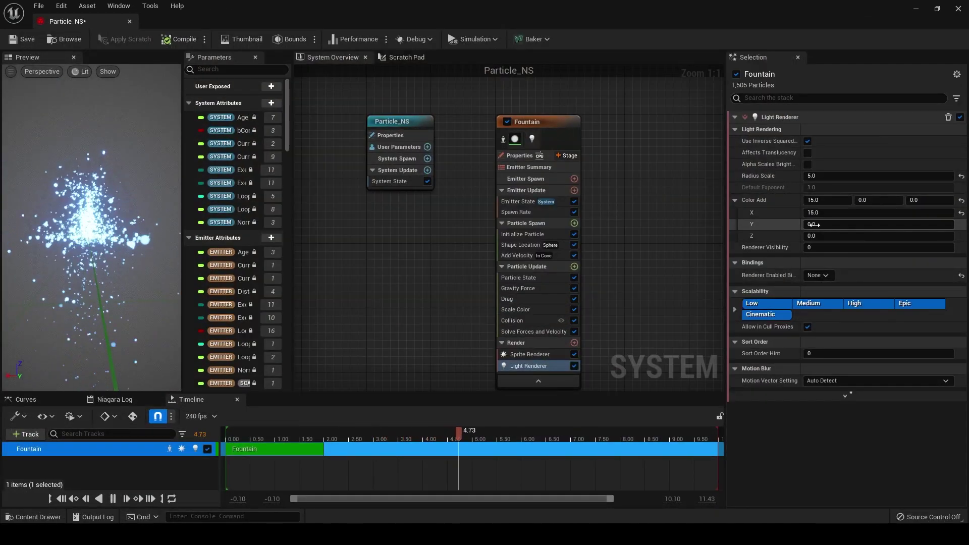
{"action": "left_click", "coordinate": [830, 213]}
{"action": "type", "text": "0"}
{"action": "key", "text": "Tab"}
{"action": "key", "text": "Tab"}
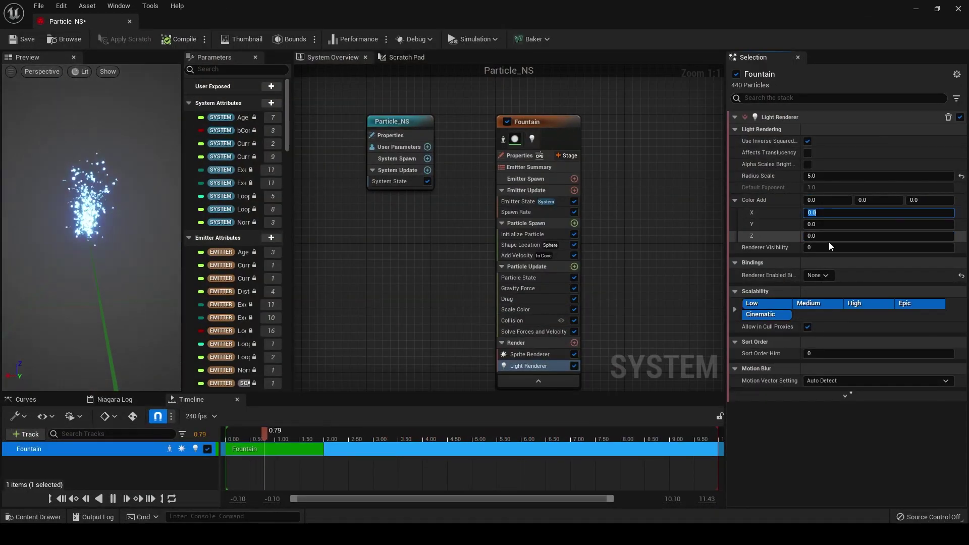
{"action": "type", "text": "15"}
{"action": "key", "text": "Return"}
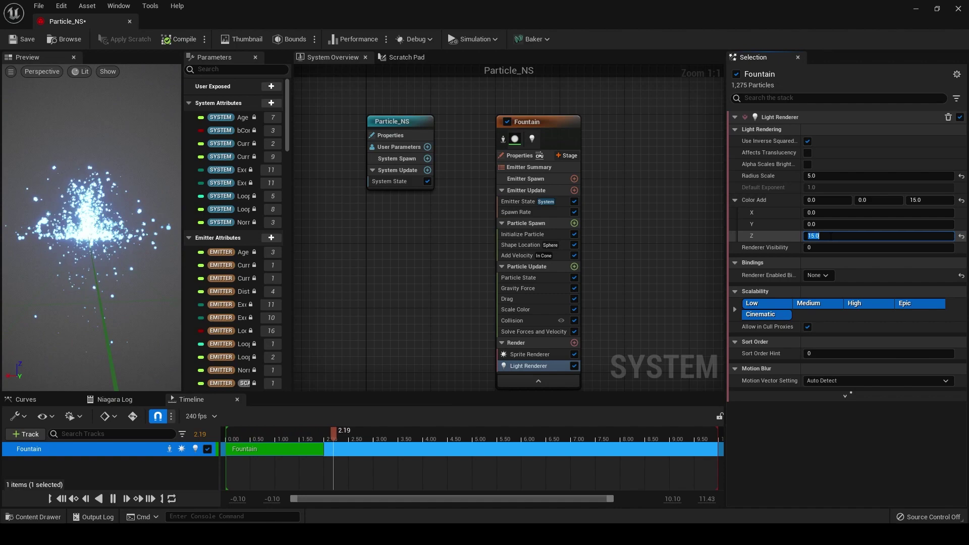
- Minimise the Niagara editor and delete the DirectionalLight from the level via the Outliner
{"action": "left_click", "coordinate": [915, 10]}
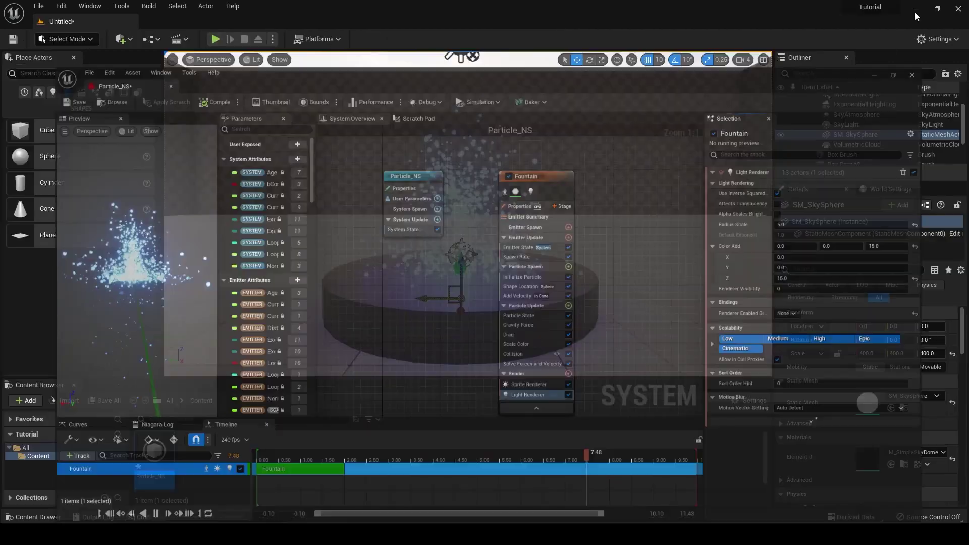
{"action": "left_click", "coordinate": [580, 110]}
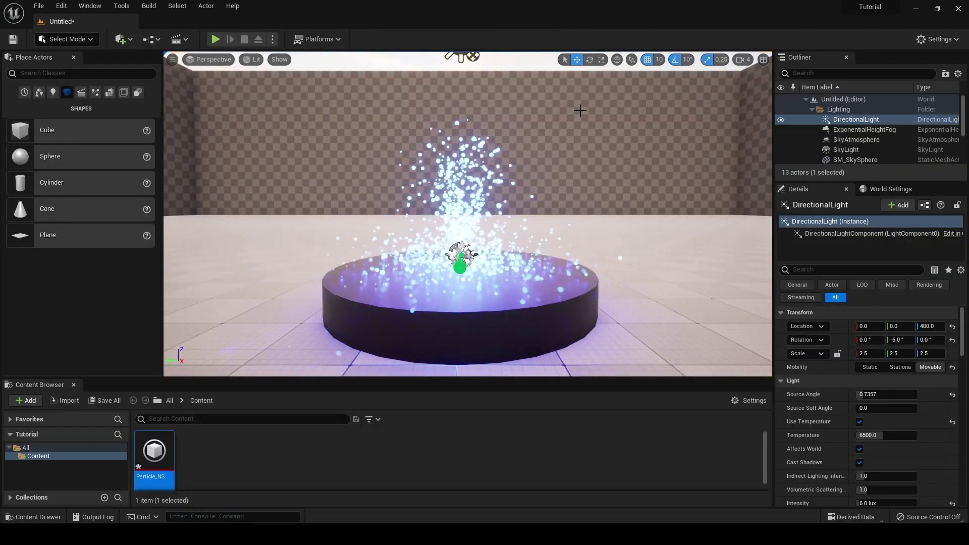
{"action": "left_click", "coordinate": [580, 110]}
{"action": "left_click", "coordinate": [460, 56]}
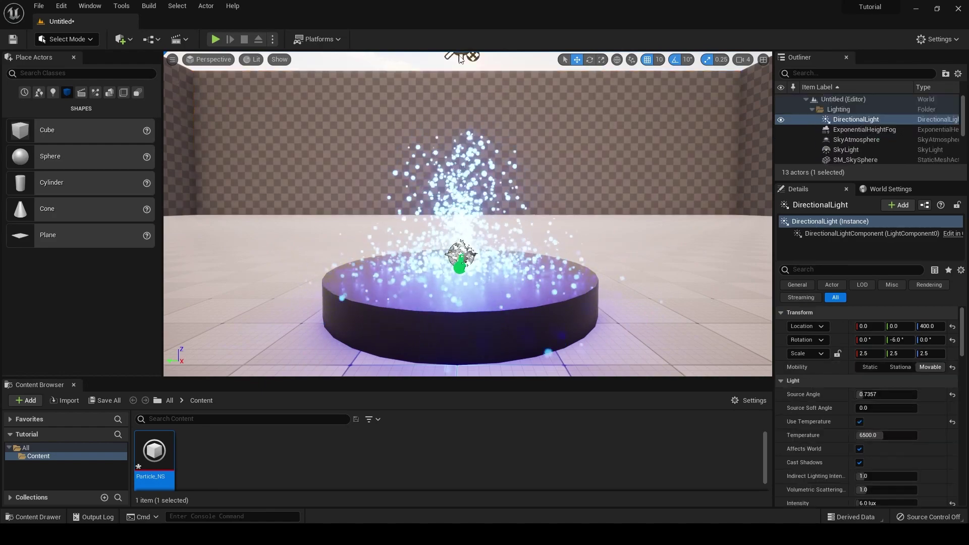
{"action": "key", "text": "Delete"}
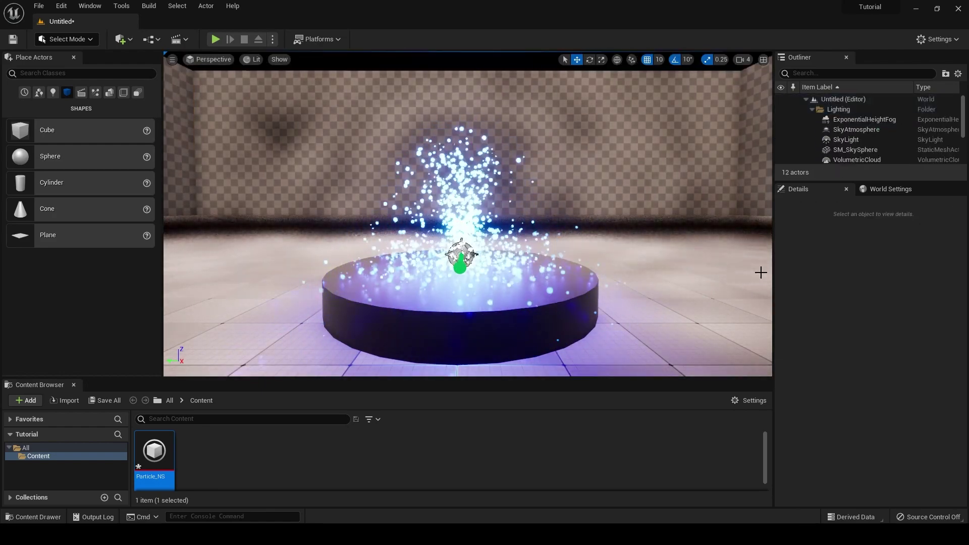